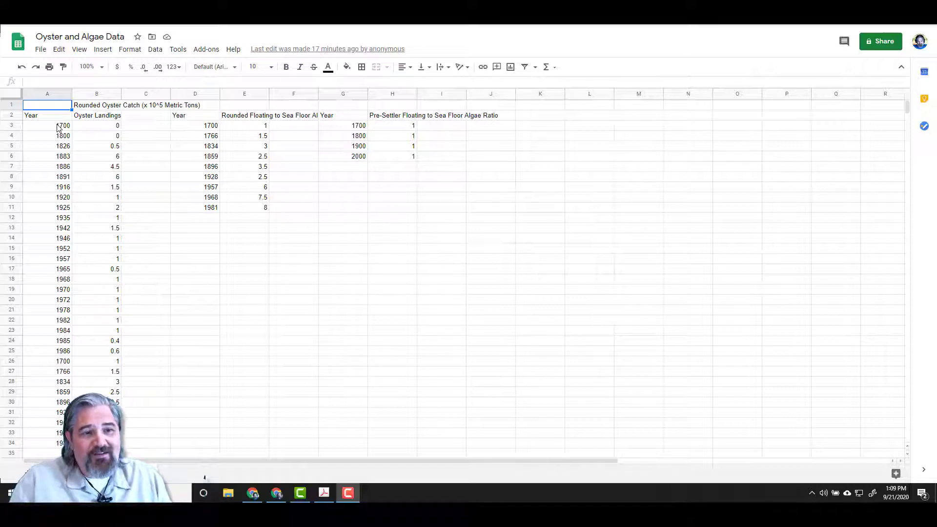
Review the Oyster Landings header and both algae ratio table headers.
left_click(91, 119)
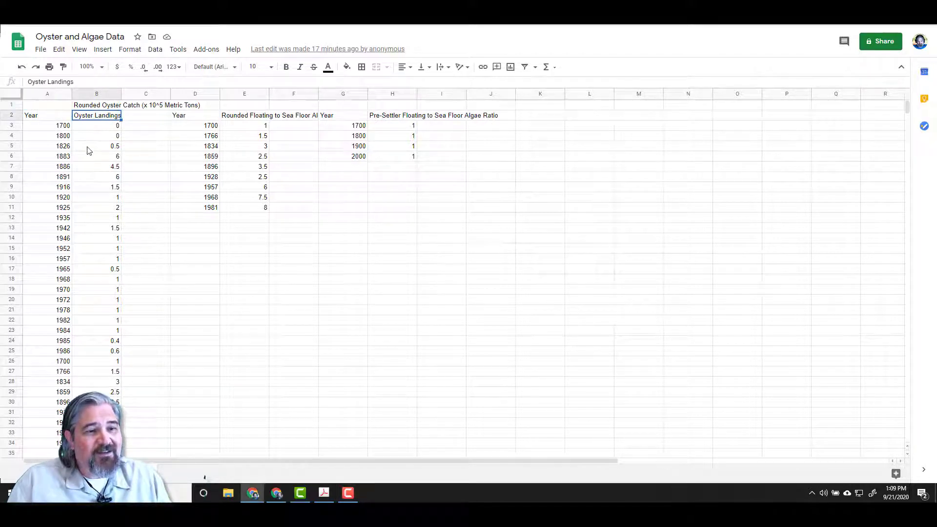
left_click(195, 127)
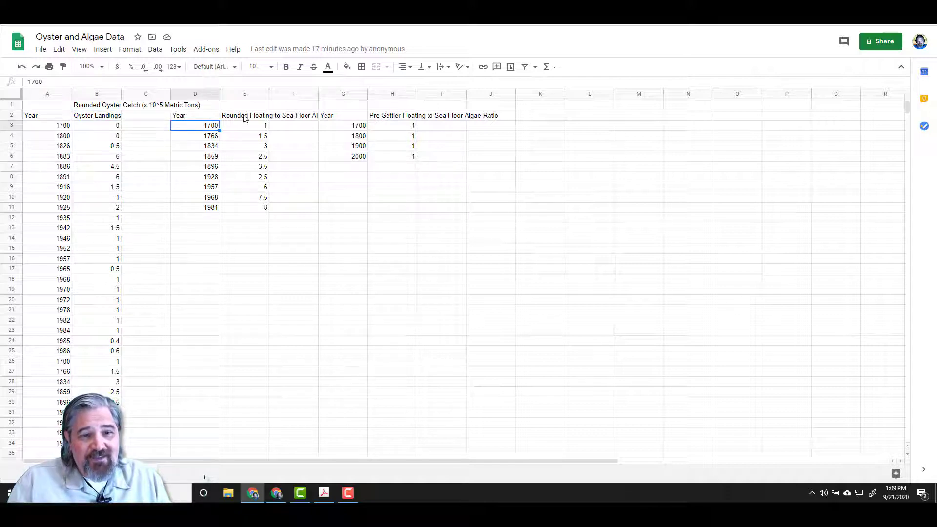
left_click(245, 119)
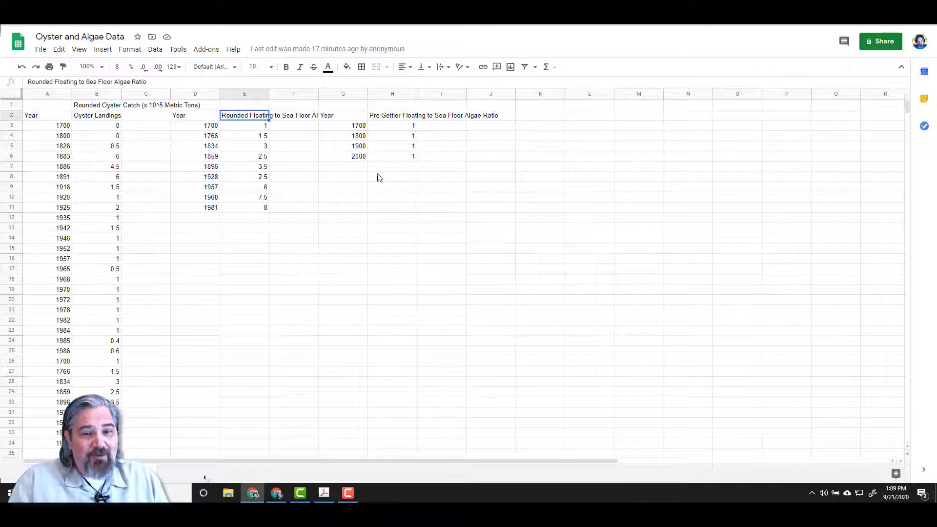
left_click(387, 120)
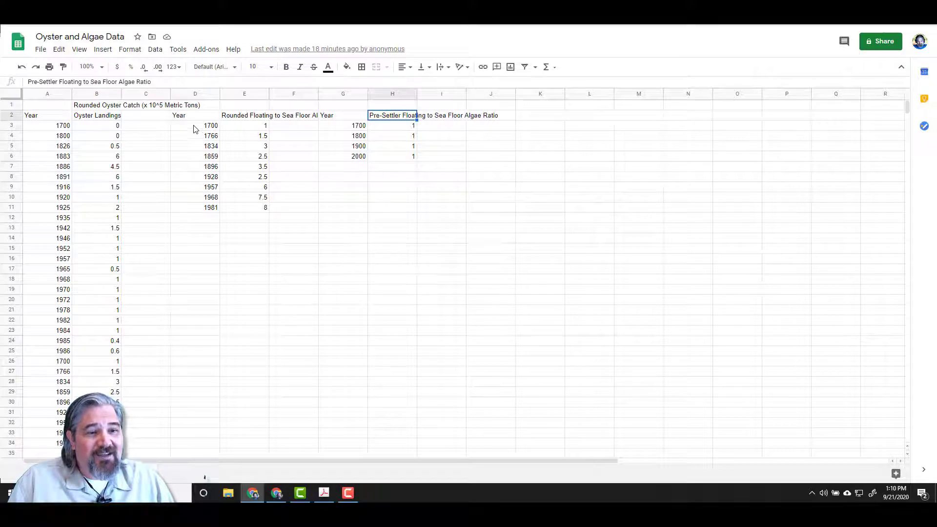
Copy the rounded algae years and ratios D3:E11 to A35.
left_click_drag(194, 129, 264, 209)
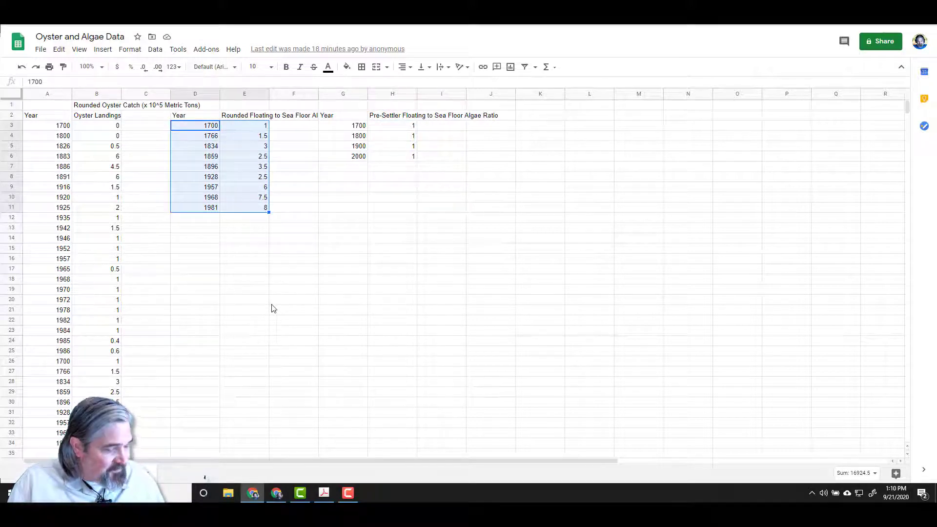
key("ctrl+c")
scroll(236, 279, "down", 5)
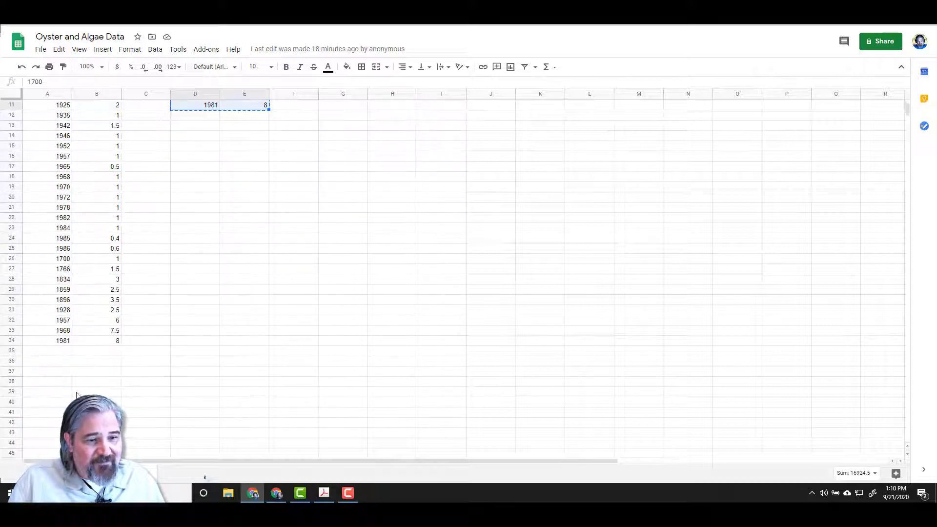
left_click(63, 353)
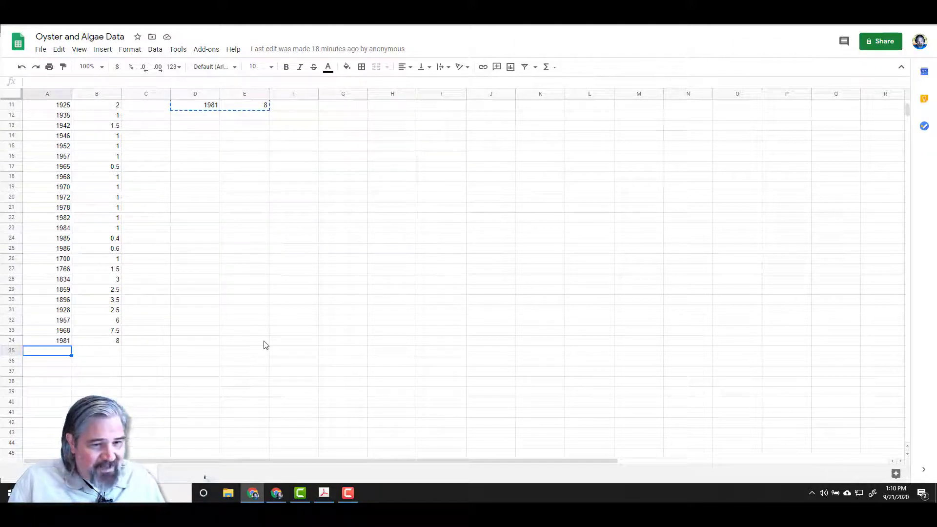
key("ctrl+v")
Move the pasted ratios B35:B43 into column C starting at C35.
left_click(116, 350)
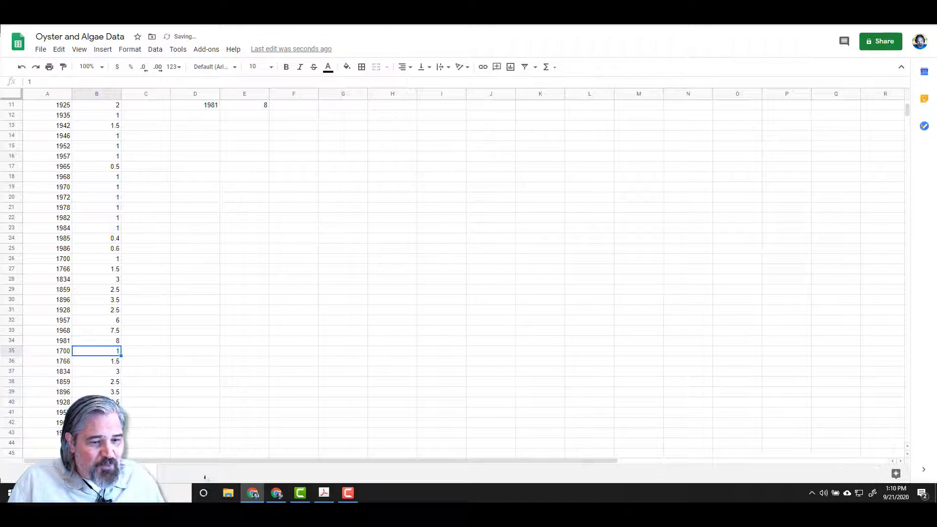
left_click_drag(116, 350, 116, 432)
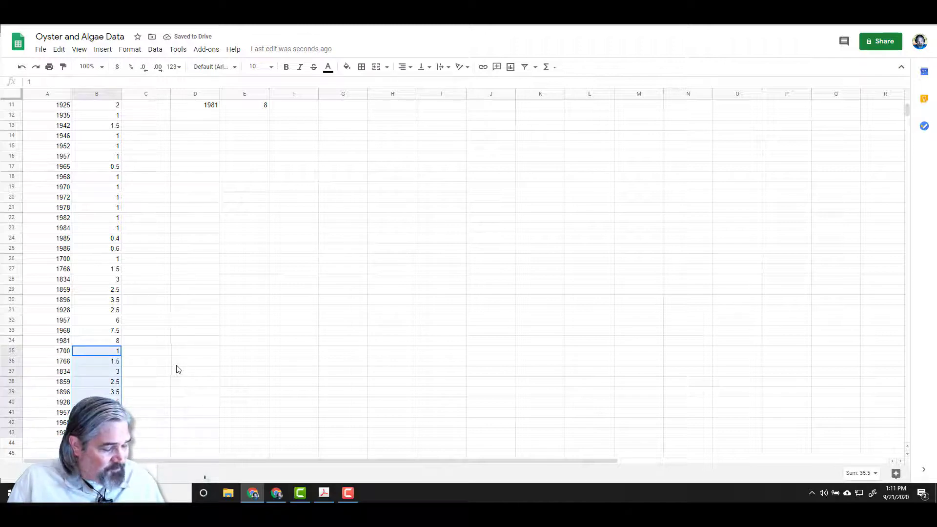
key("ctrl+c")
left_click(151, 352)
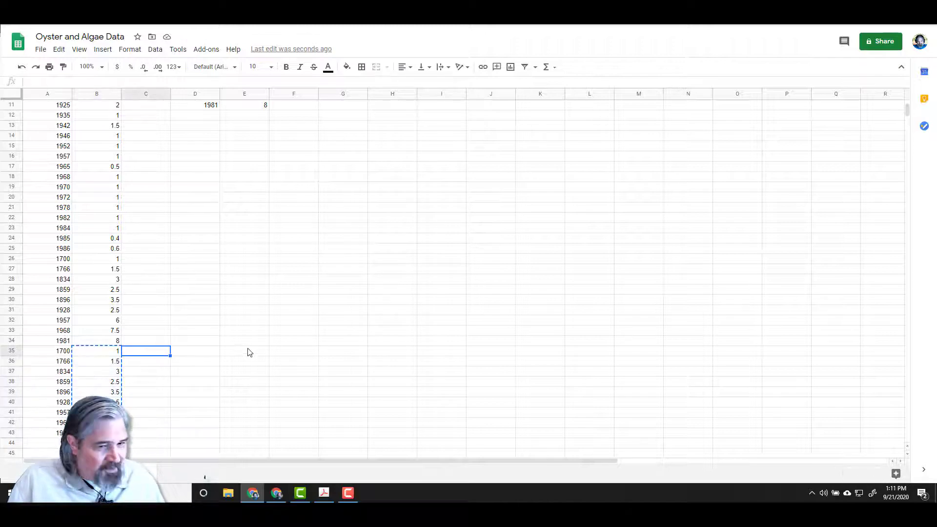
key("ctrl+v")
Copy the pre-settler years and ratios G3:H6 to A44.
scroll(268, 318, "up", 3)
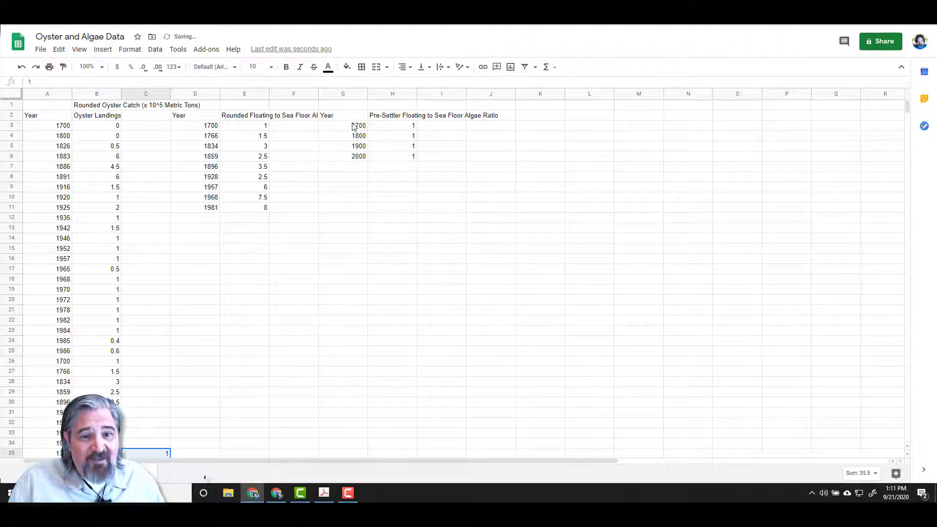
left_click_drag(354, 126, 413, 159)
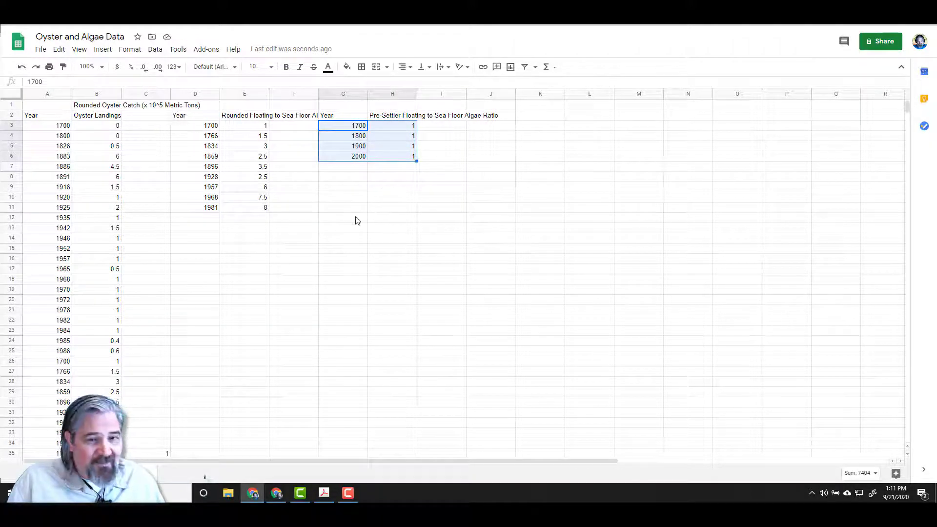
scroll(334, 230, "down", 5)
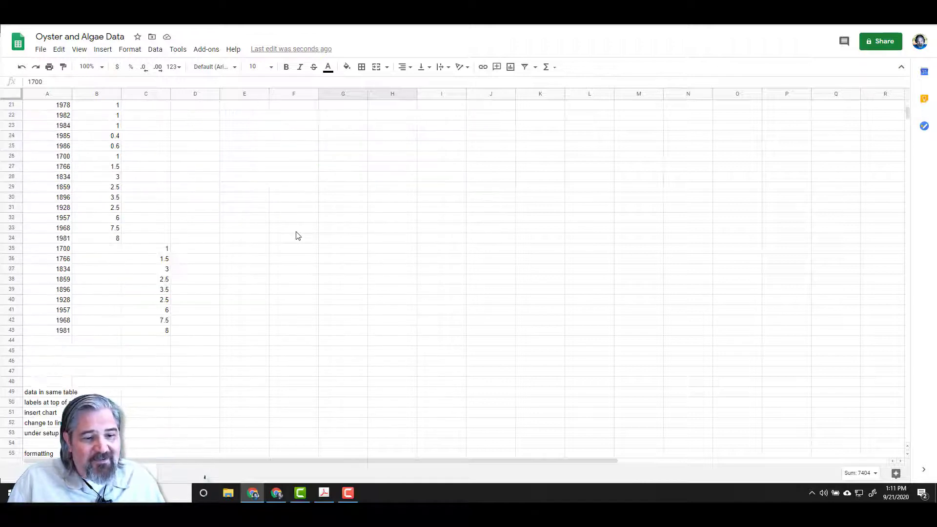
left_click(51, 341)
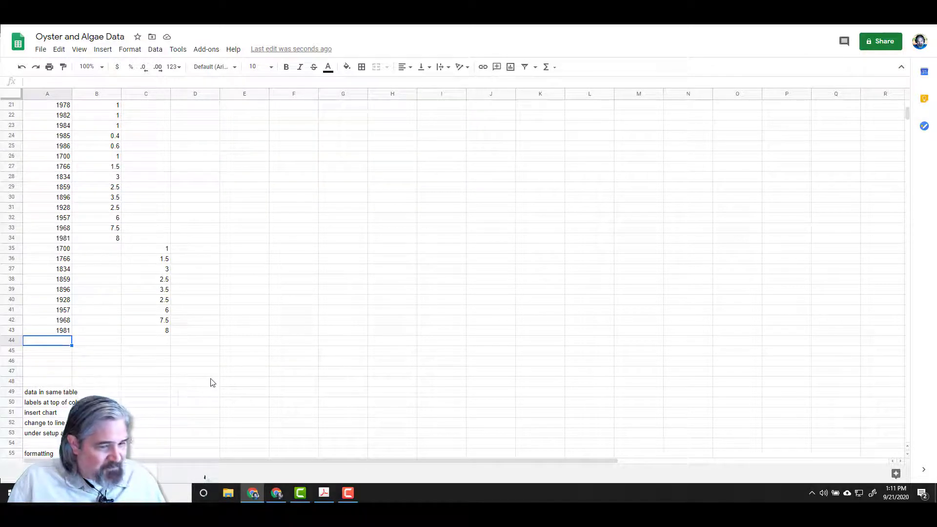
key("ctrl+v")
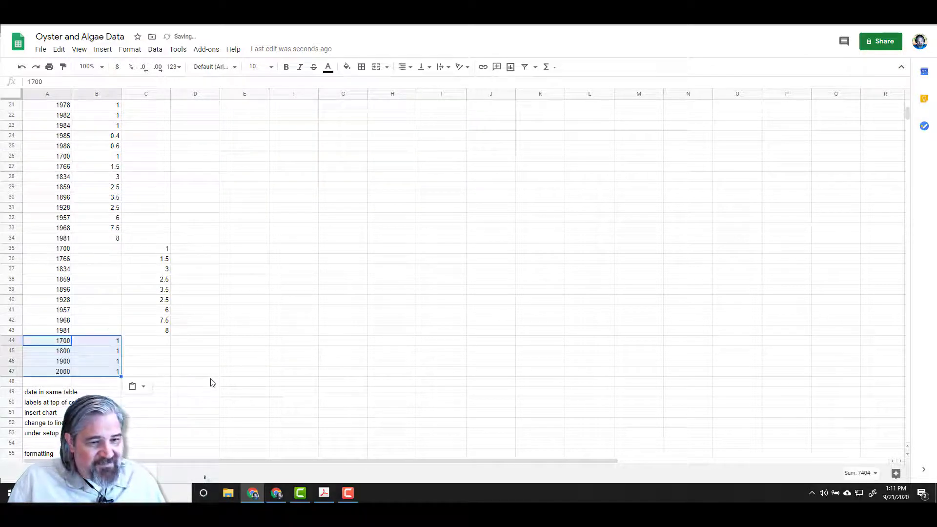
Move the pre-settler ratios B44:B47 into D44:D47.
left_click(99, 342)
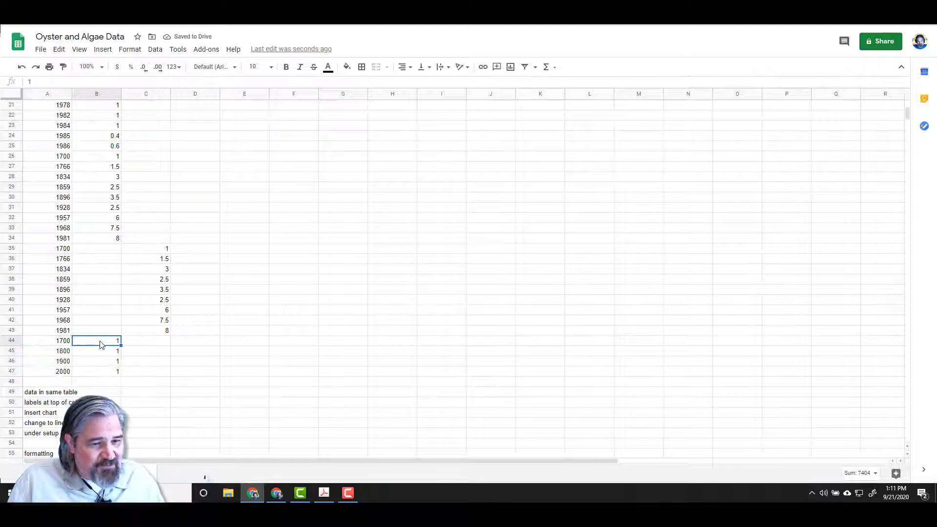
left_click(108, 373, "shift")
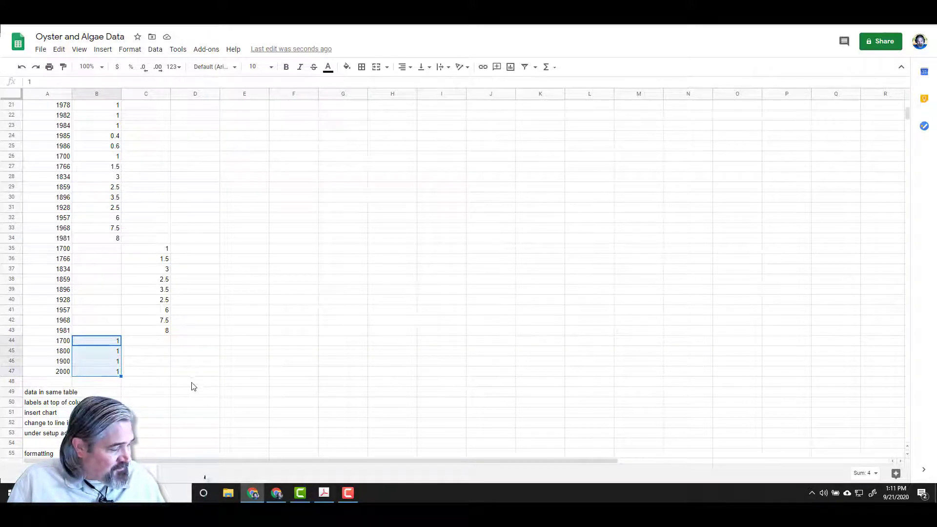
key("ctrl+c")
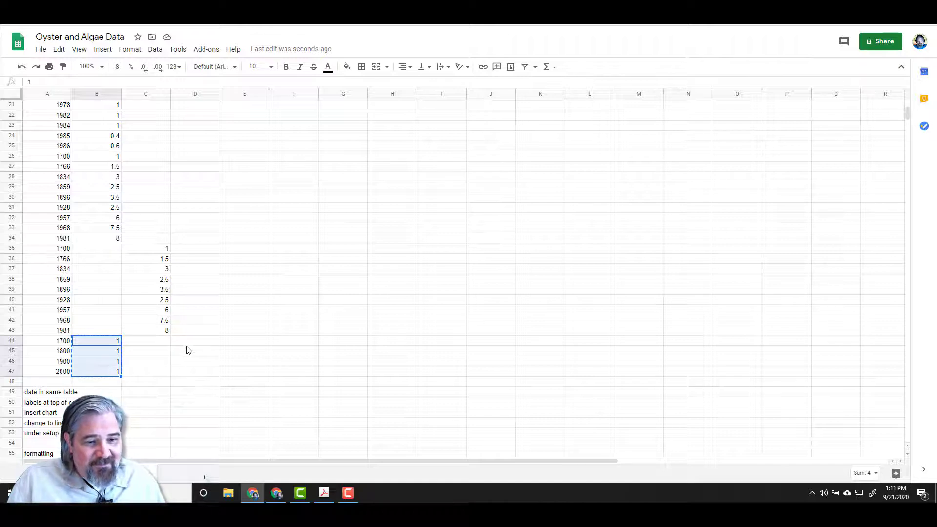
left_click(192, 346)
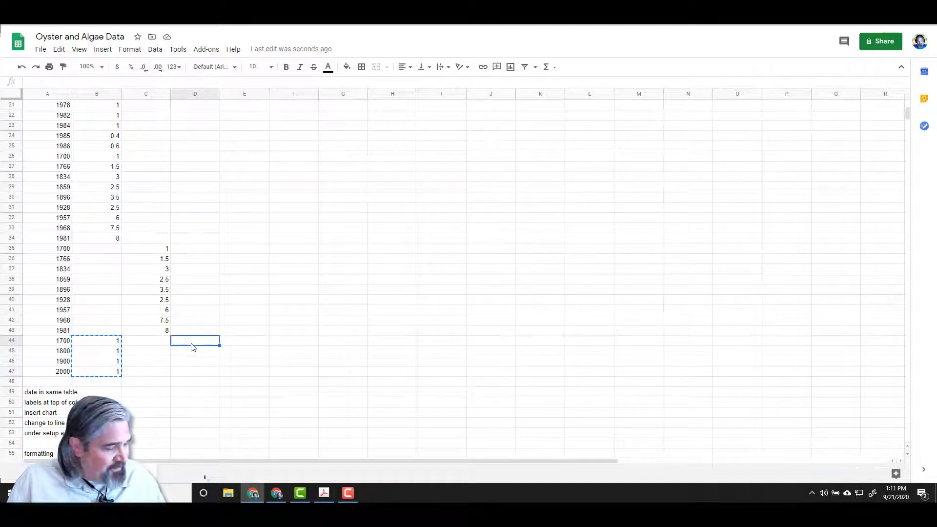
key("ctrl+v")
Check the pasted cells around rows 44–47, then return to the top of the sheet.
left_click(141, 366)
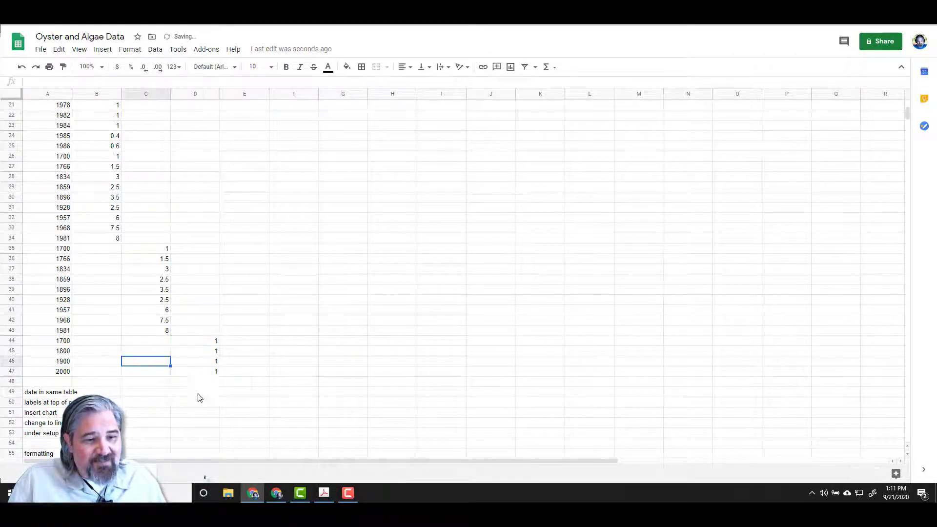
left_click(150, 355)
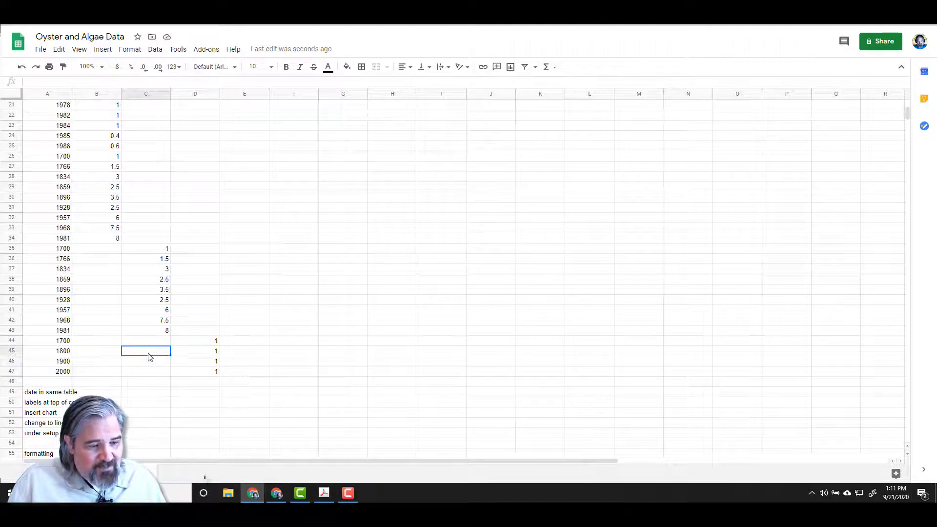
left_click(186, 357)
left_click(125, 337)
left_click(101, 344)
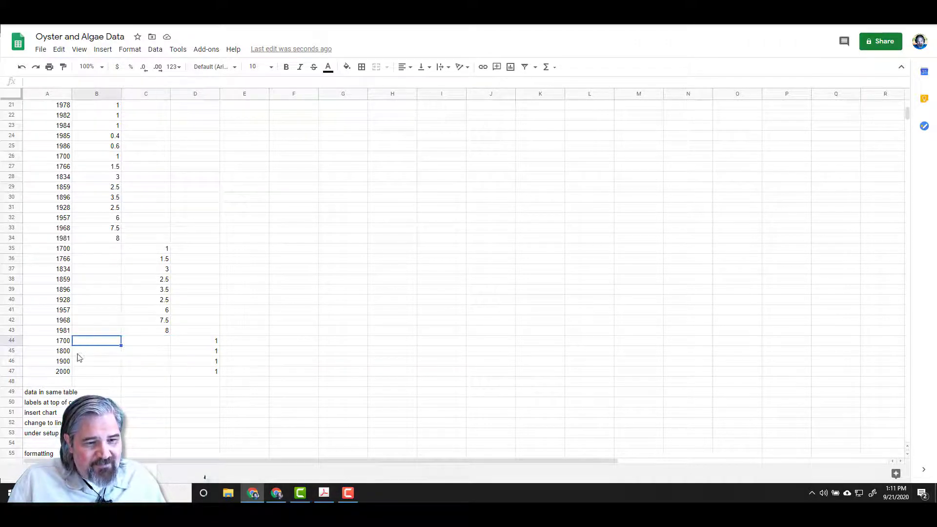
scroll(78, 351, "up", 5)
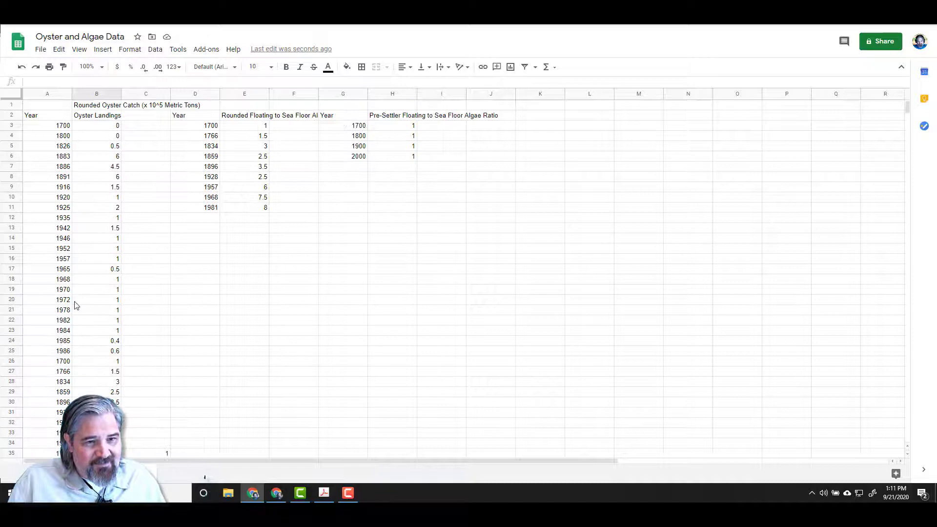
Move the rounded ratio header from E2 to C2 and the Pre-Settler header from H2 to D2.
left_click(246, 117)
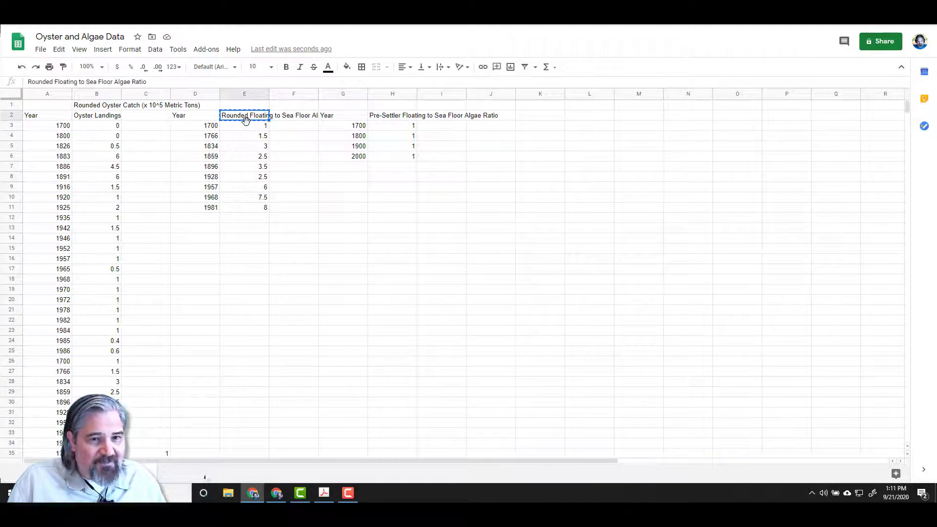
key("ctrl+c")
left_click(136, 122)
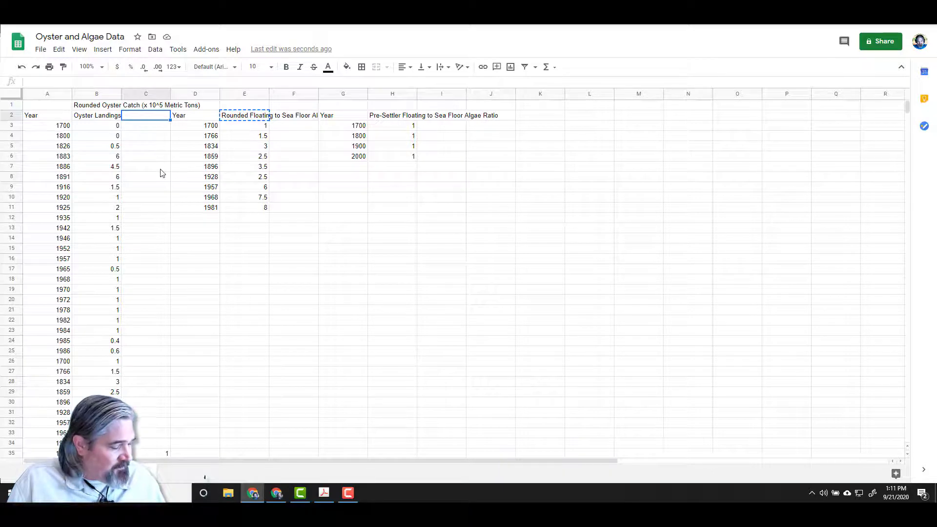
key("ctrl+v")
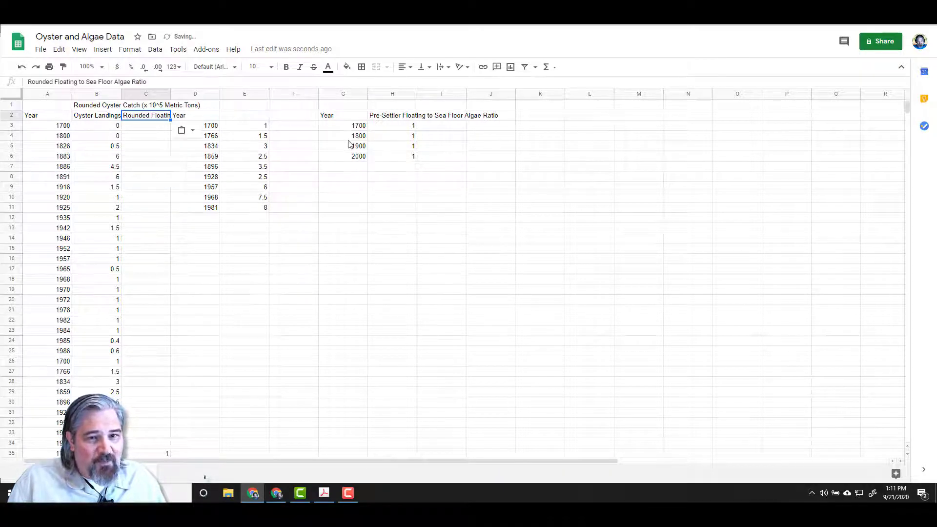
left_click(396, 120)
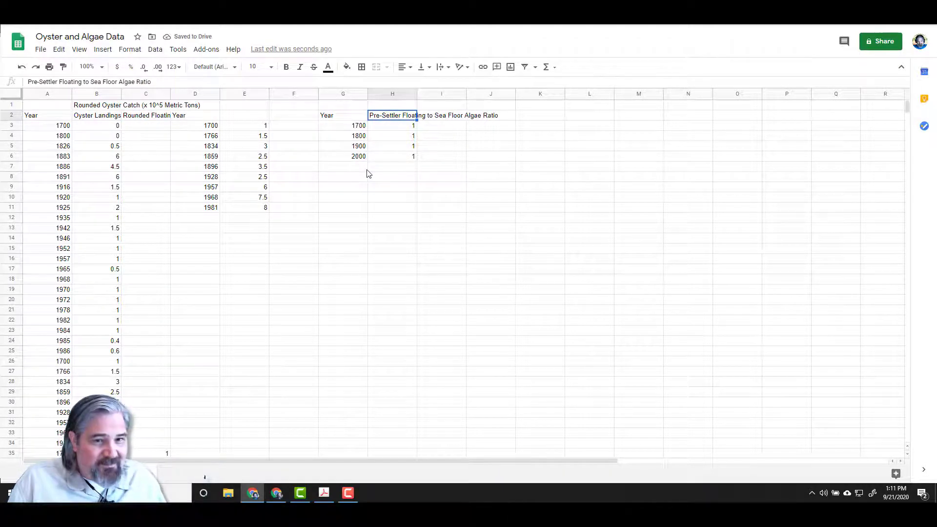
left_click(195, 119)
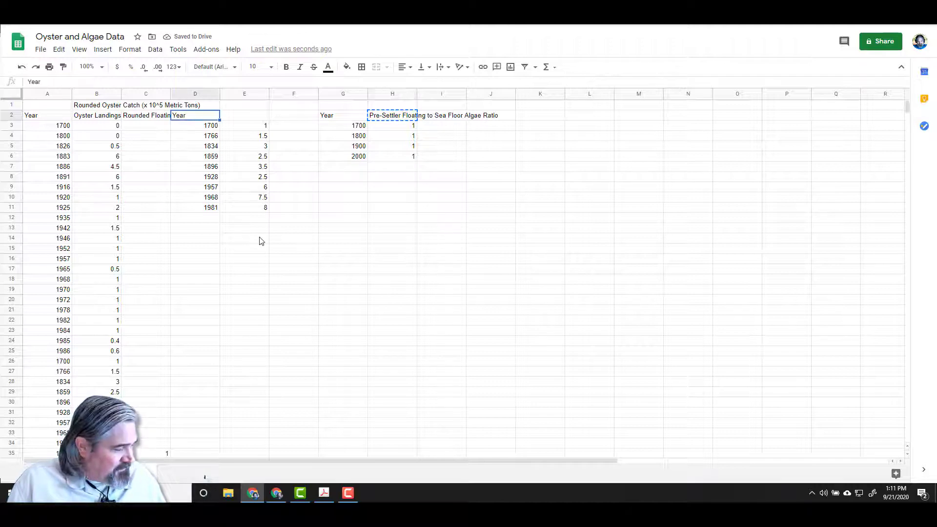
key("ctrl+v")
Clear the old algae side tables in D3:H11 and the leftover Year label in G2.
left_click_drag(194, 127, 415, 213)
key("Delete")
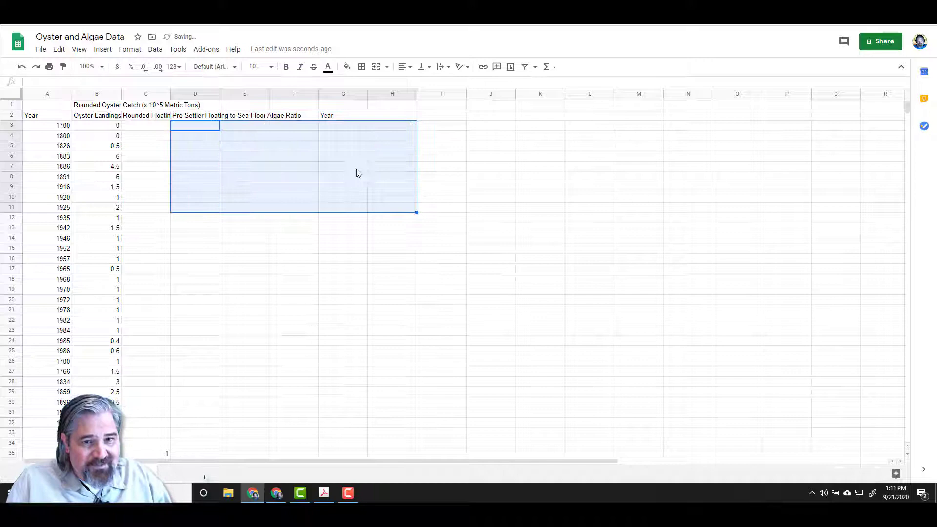
left_click(336, 117)
key("Delete")
left_click(313, 200)
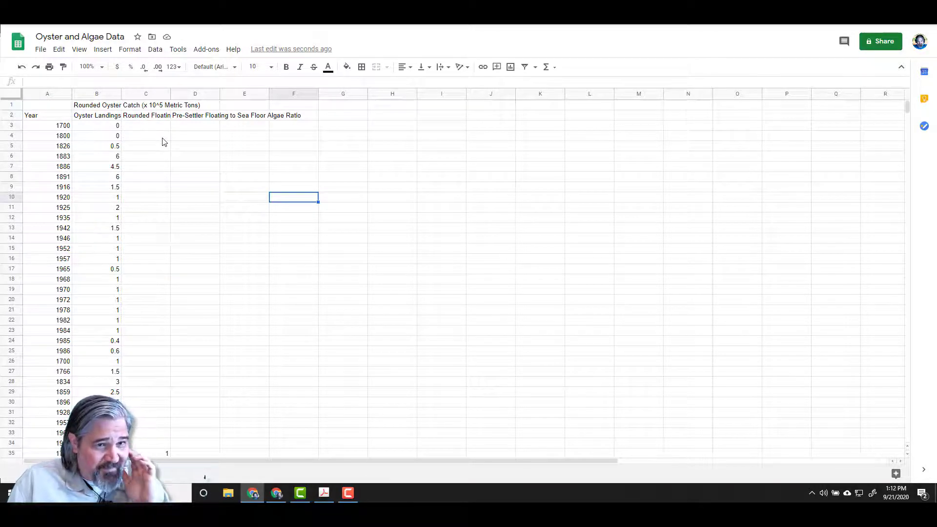
Check the four column headers and select the data range A2:D47.
left_click(52, 117)
left_click(81, 118)
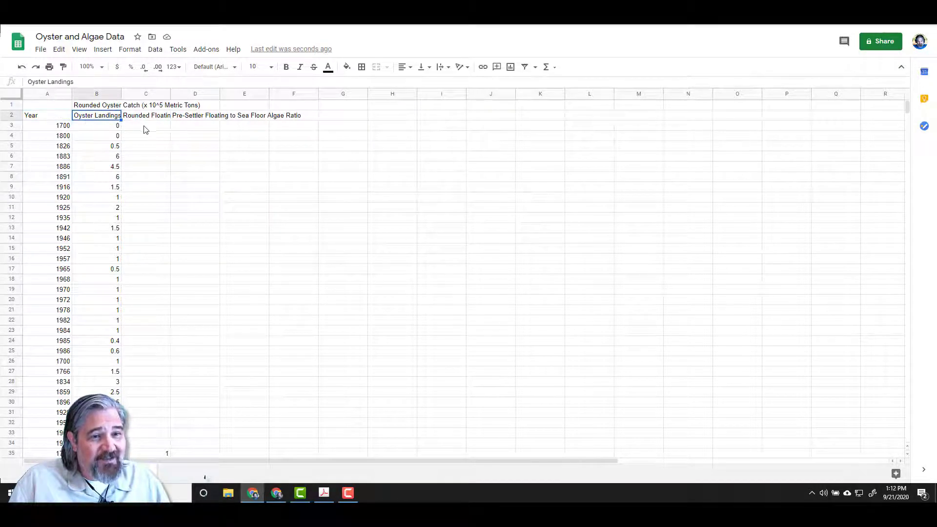
left_click(149, 120)
left_click(179, 119)
left_click(153, 118)
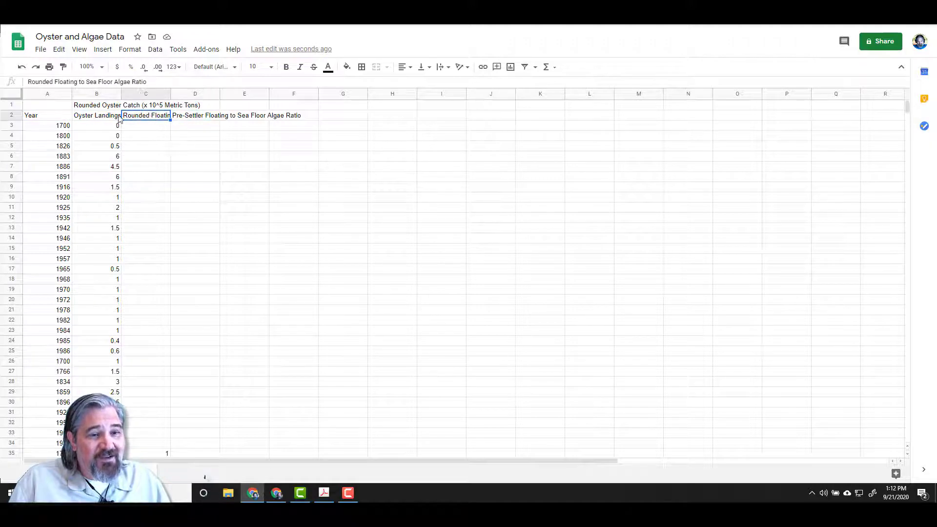
left_click(116, 117)
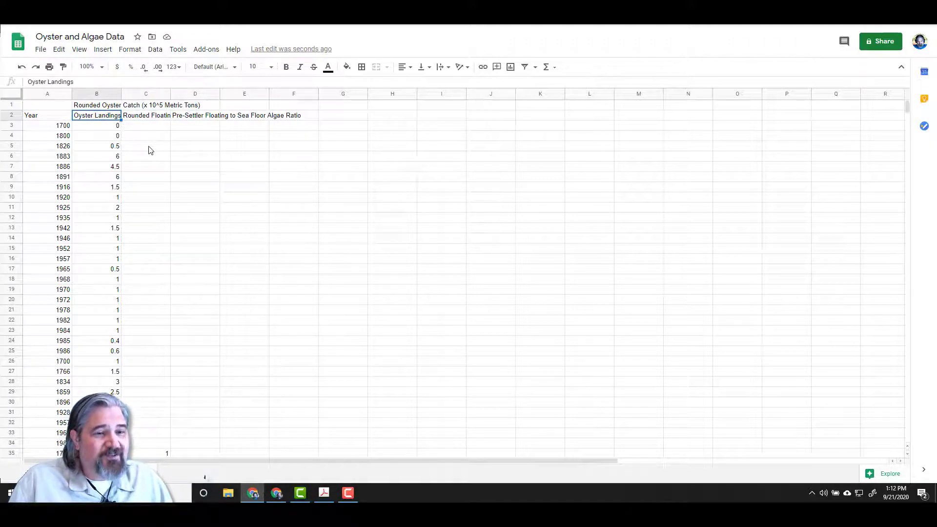
left_click_drag(30, 117, 197, 396)
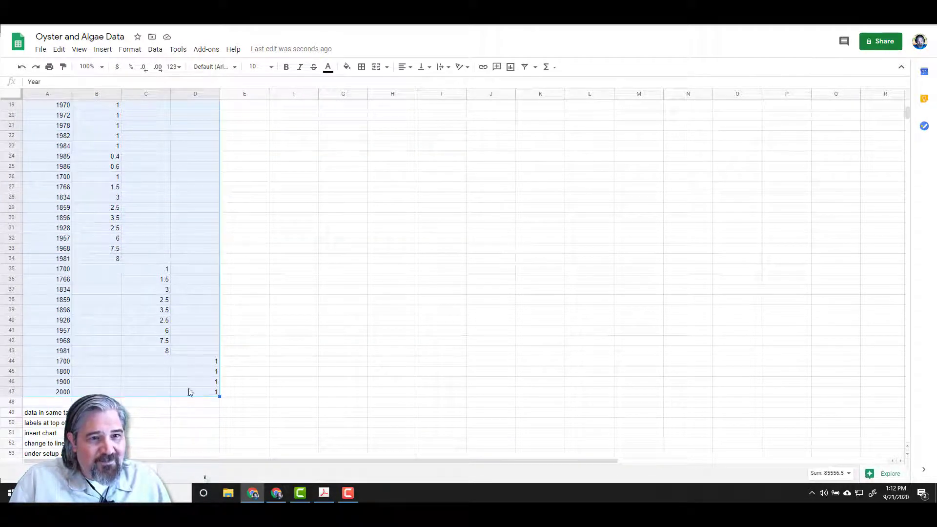
Insert a chart from the selection and move it up beside the header rows.
left_click(103, 49)
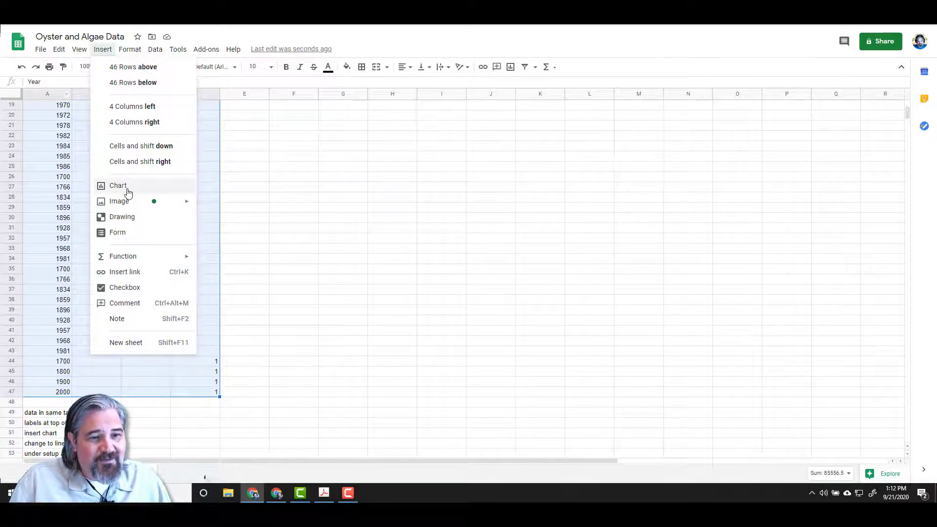
left_click(126, 189)
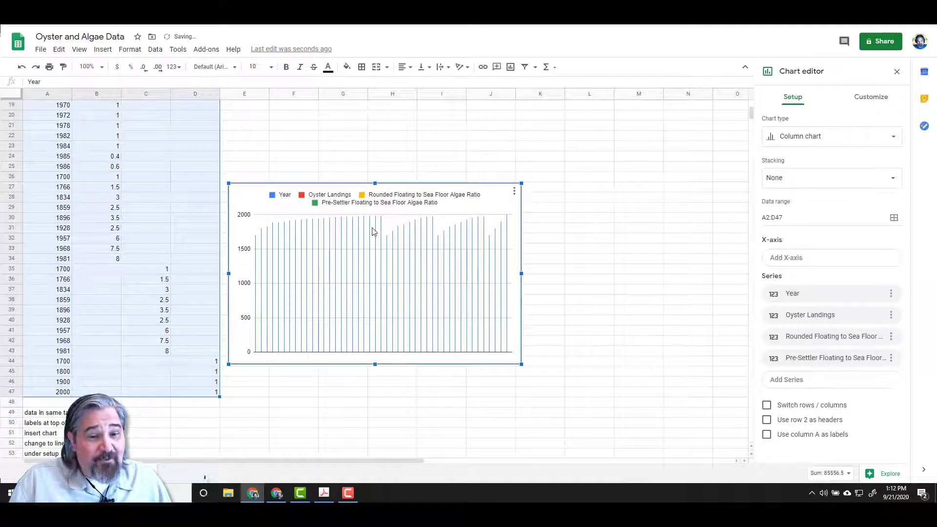
scroll(369, 227, "up", 2)
scroll(363, 235, "up", 4)
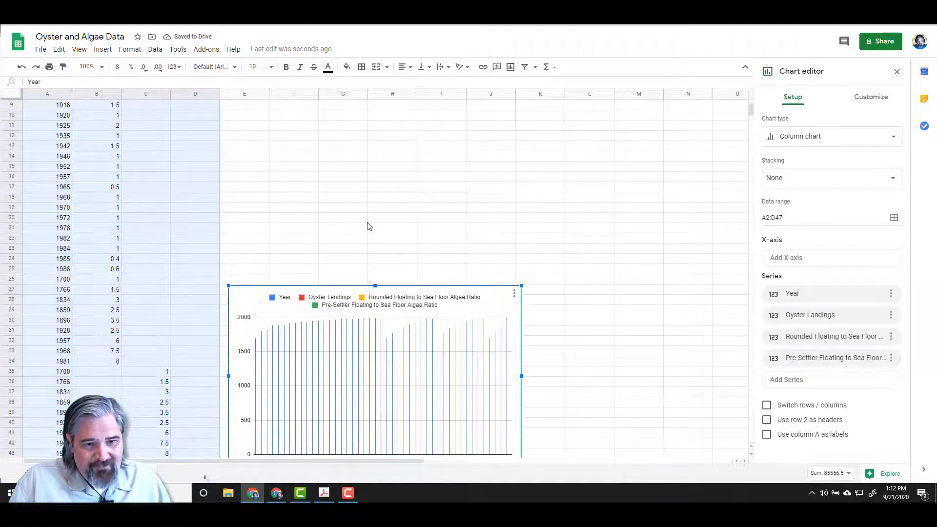
left_click_drag(261, 361, 275, 125)
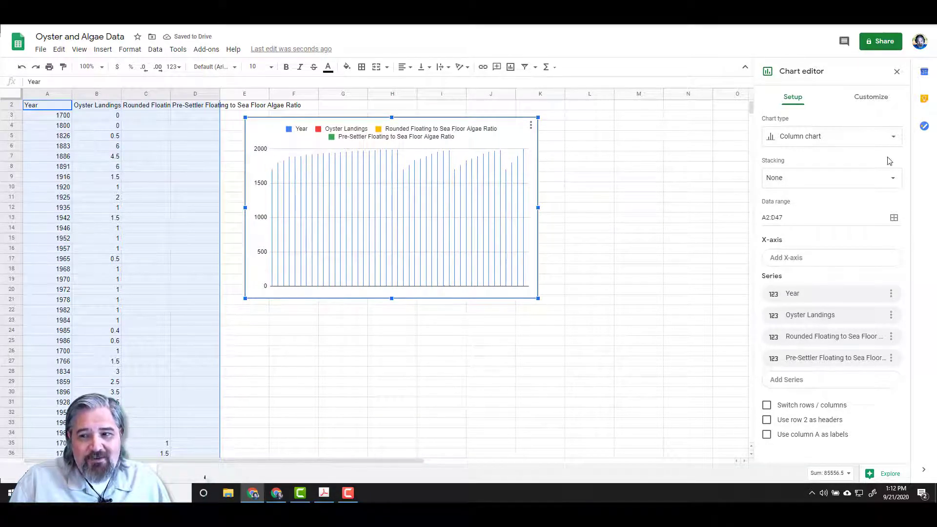
Make it a line chart with Year as the X-axis and remove the Year series.
left_click(894, 139)
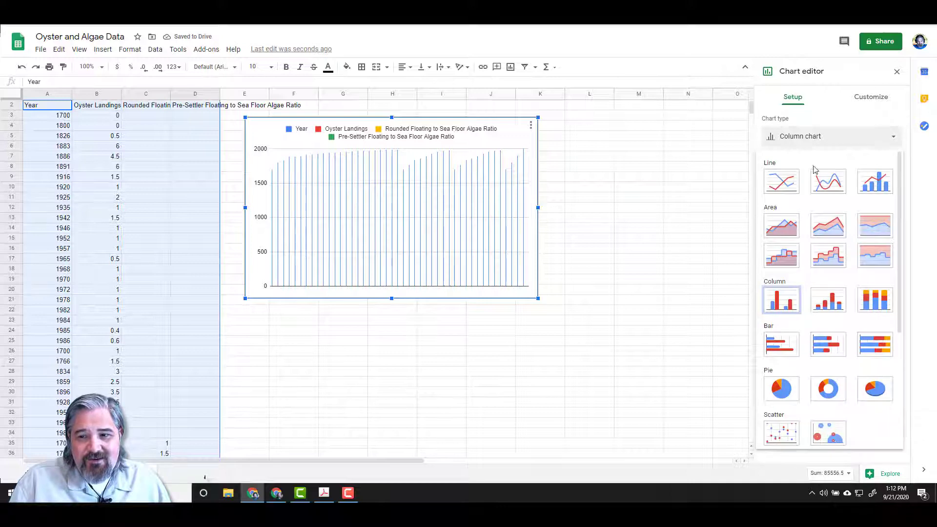
left_click(782, 185)
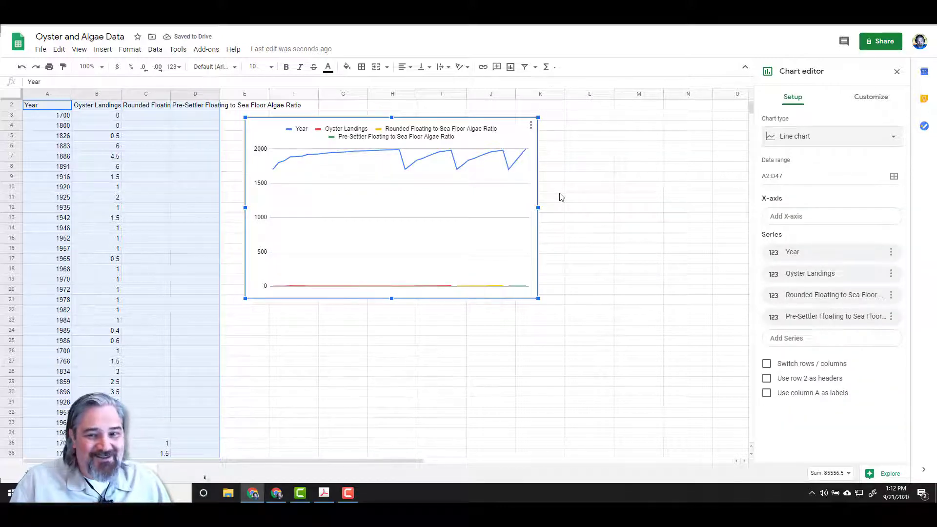
left_click(810, 221)
left_click(810, 221)
left_click(809, 222)
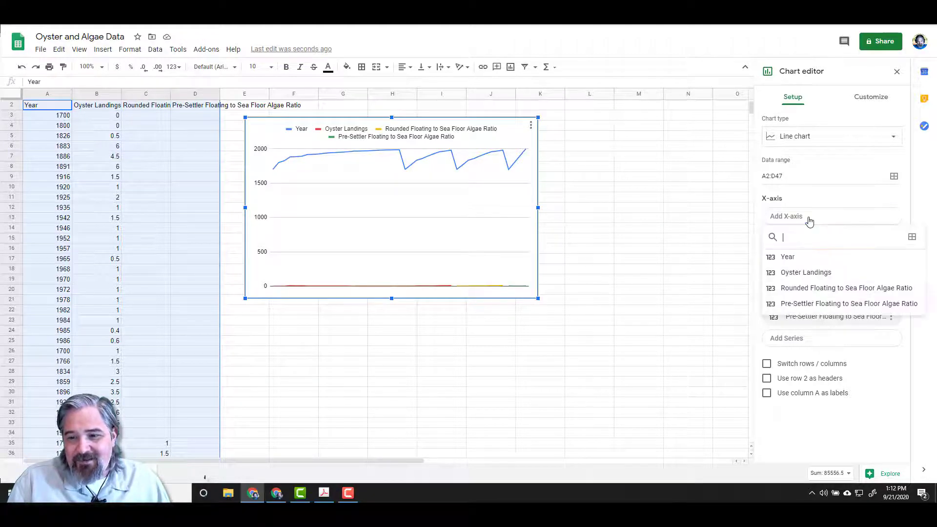
left_click(801, 257)
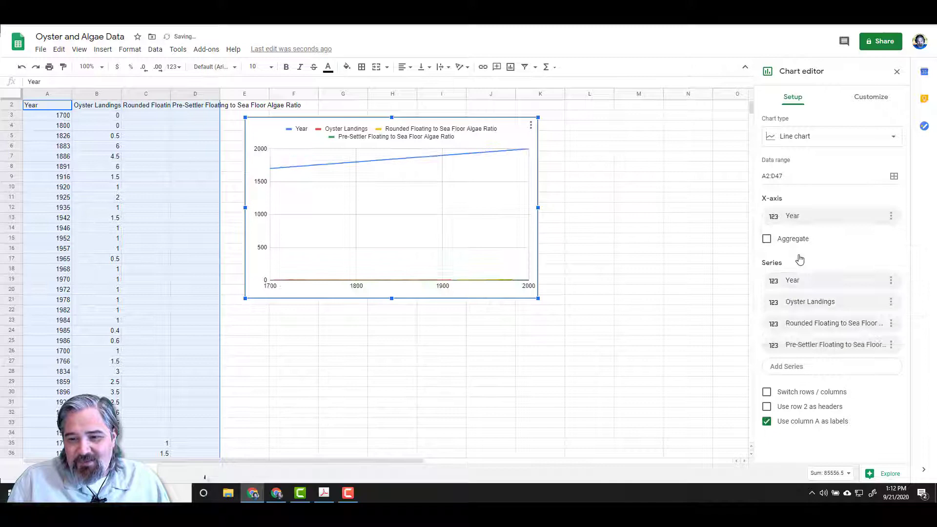
left_click(891, 281)
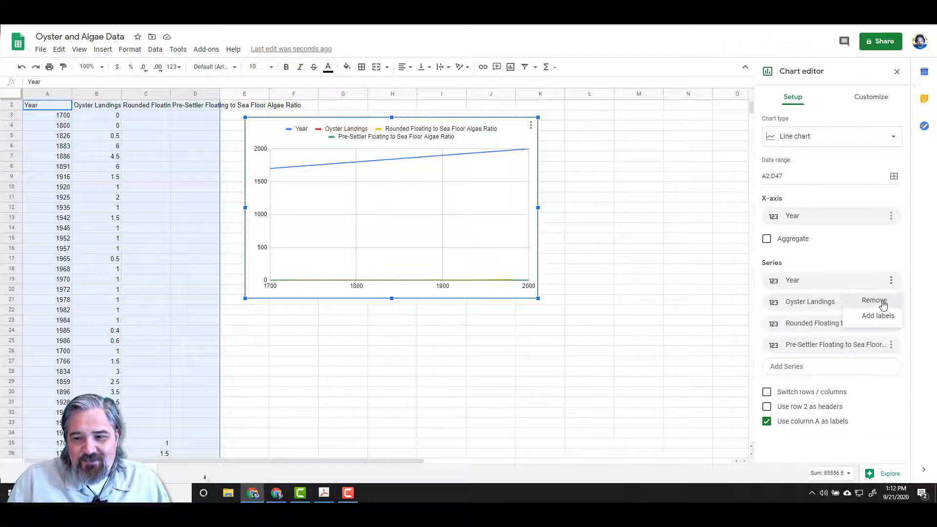
left_click(884, 304)
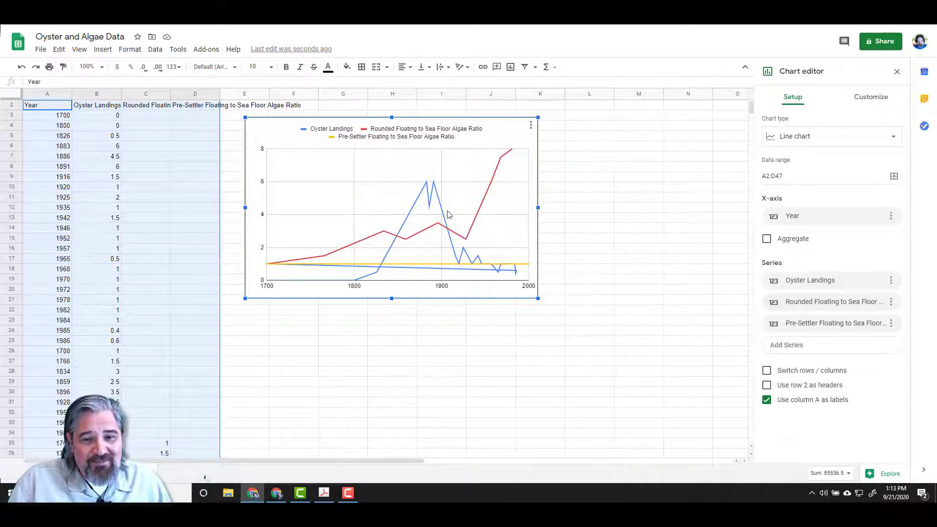
Clear the stray 1700 row in A26:B26 and the misplaced values in rows 26–34.
scroll(297, 292, "down", 1)
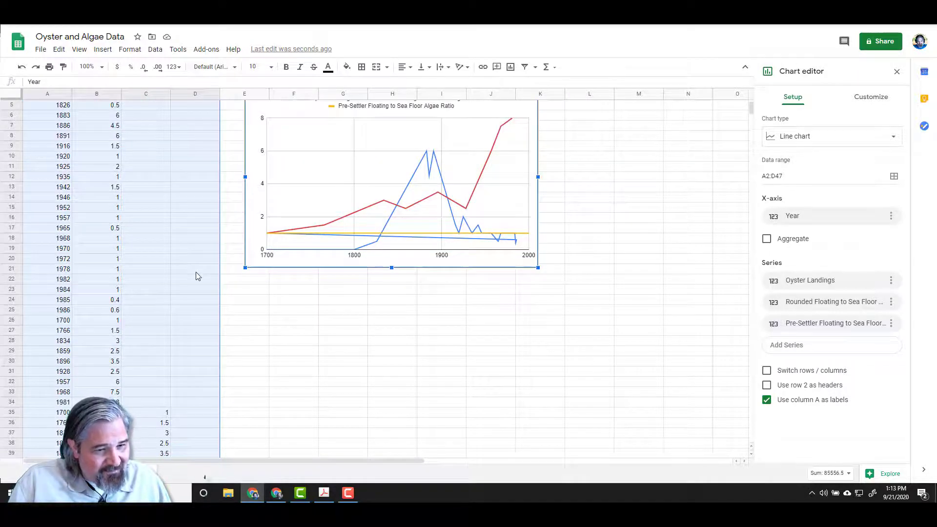
scroll(196, 276, "up", 2)
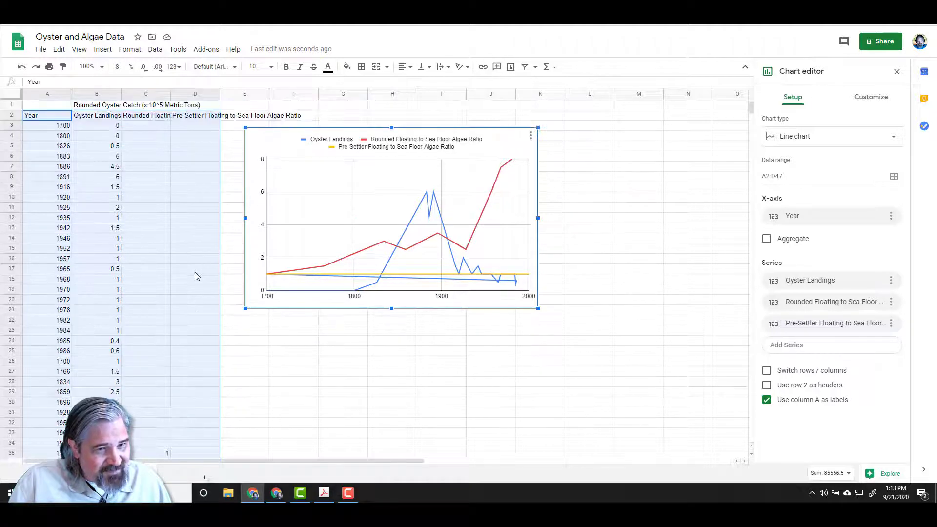
scroll(177, 260, "down", 2)
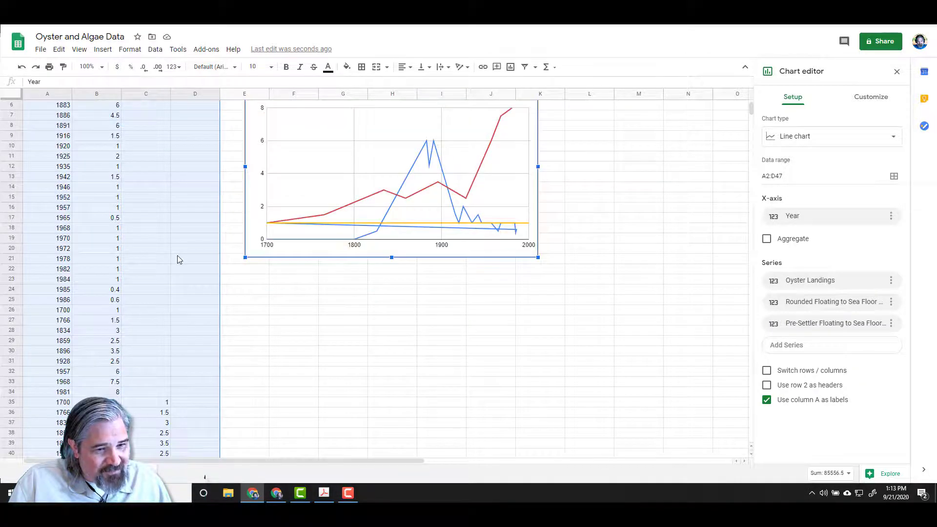
left_click(56, 310)
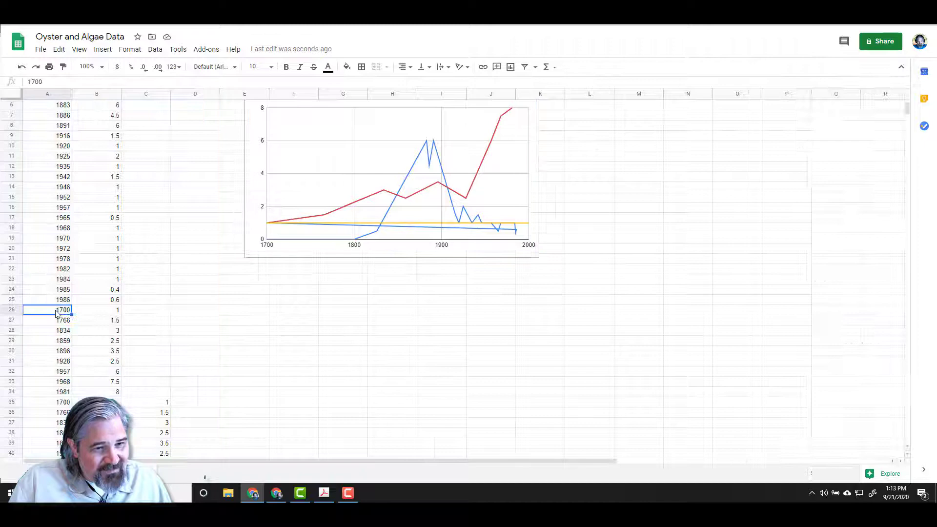
left_click(108, 313, "shift")
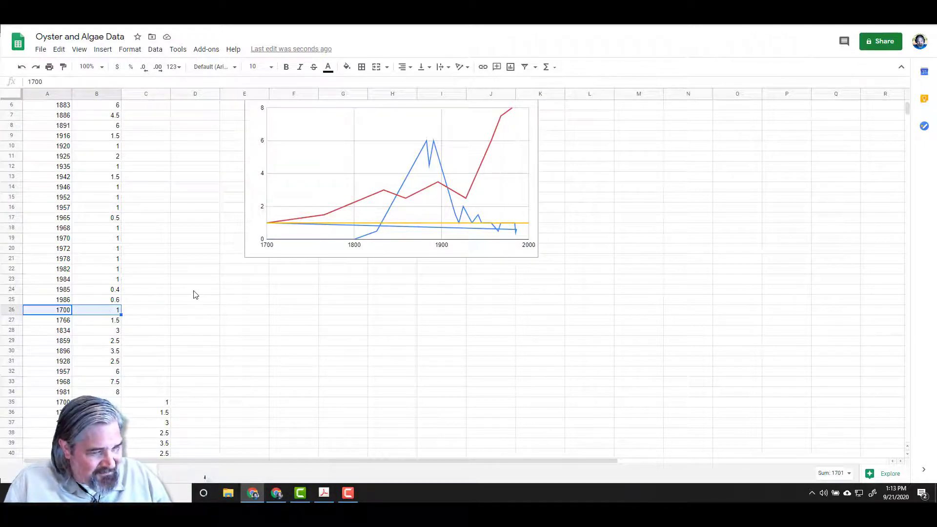
key("Delete")
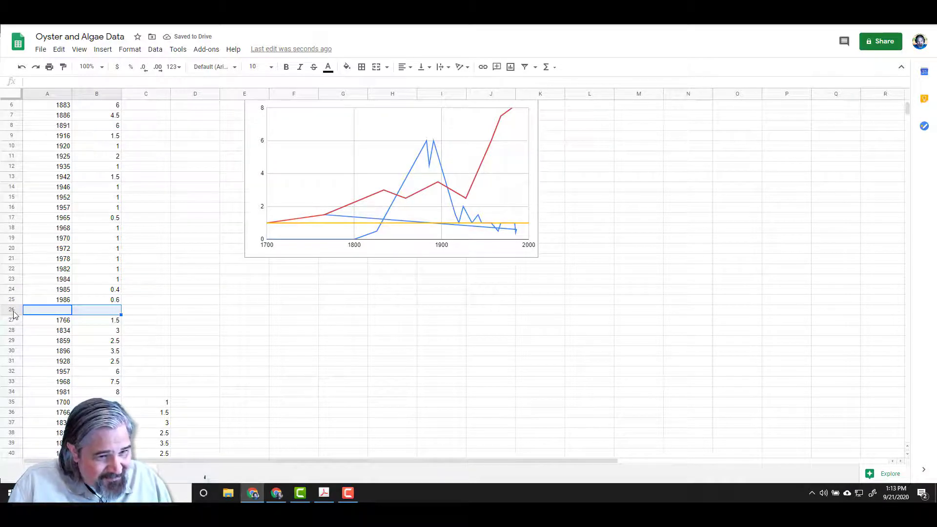
scroll(165, 333, "down", 3)
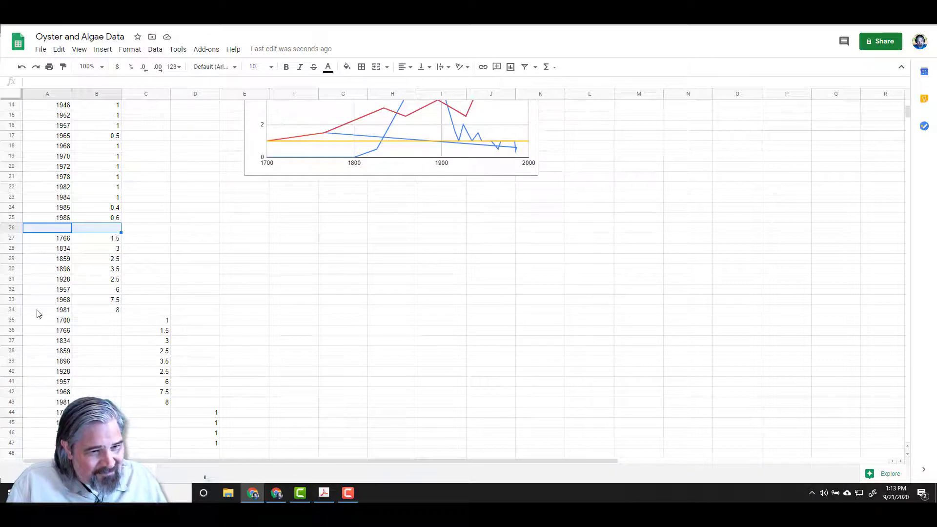
left_click(48, 314, "shift")
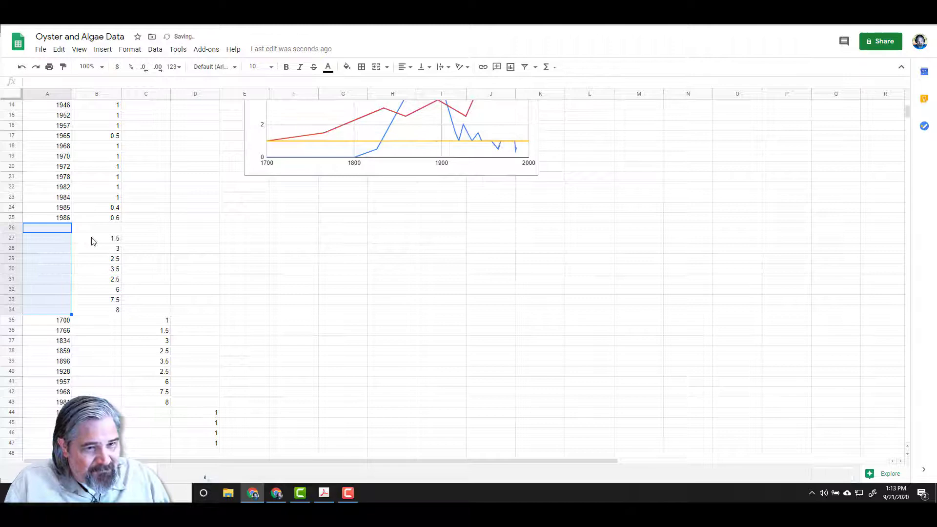
left_click_drag(97, 228, 110, 311)
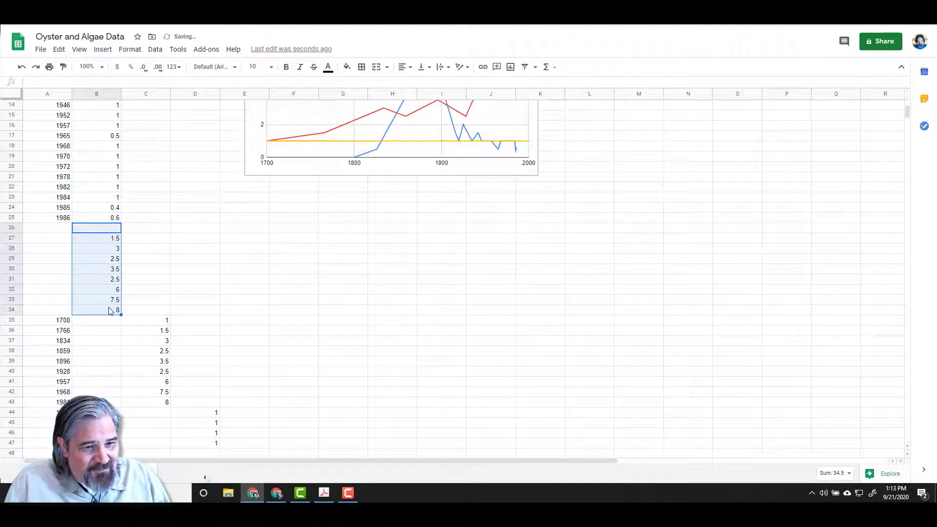
key("Delete")
left_click(156, 280)
Move the algae ratio block A35:D47 up to start at A26.
left_click_drag(53, 321, 217, 445)
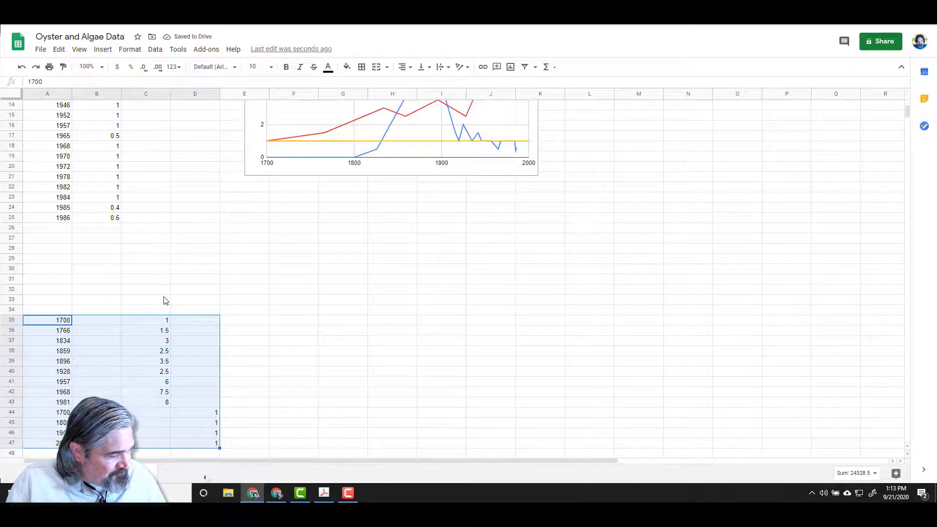
key("ctrl+c")
left_click(48, 229)
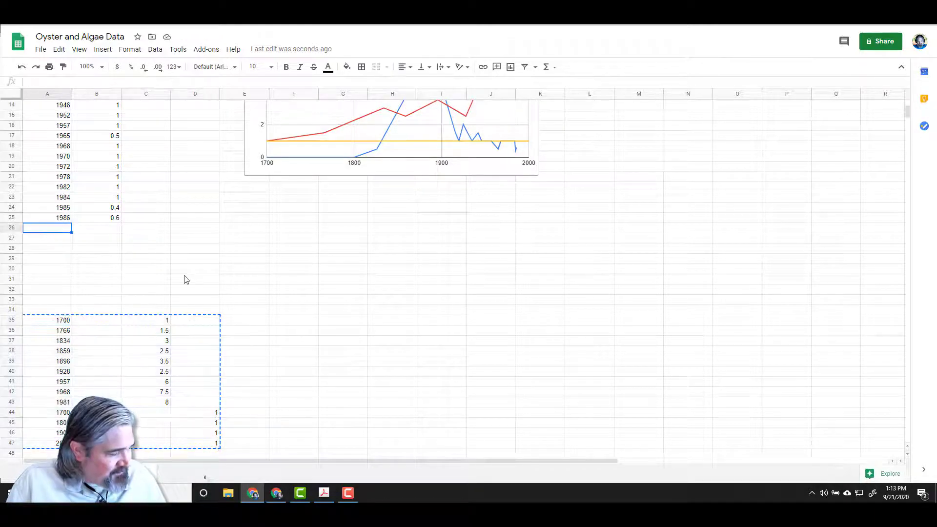
key("ctrl+v")
left_click(290, 281)
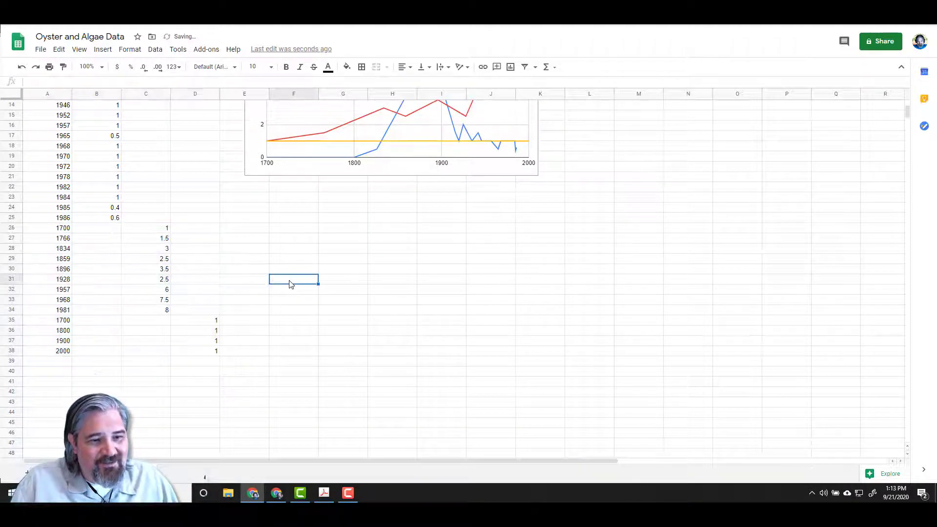
scroll(289, 285, "up", 1)
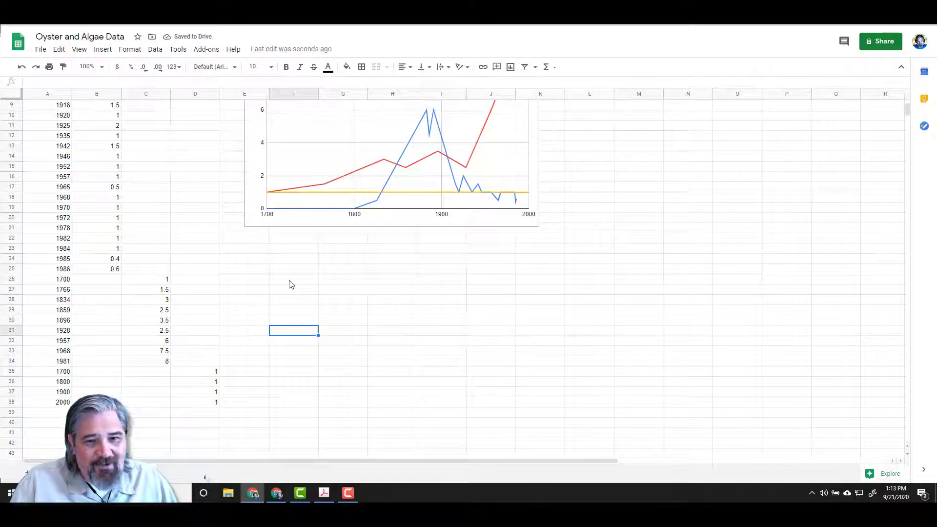
scroll(290, 285, "up", 2)
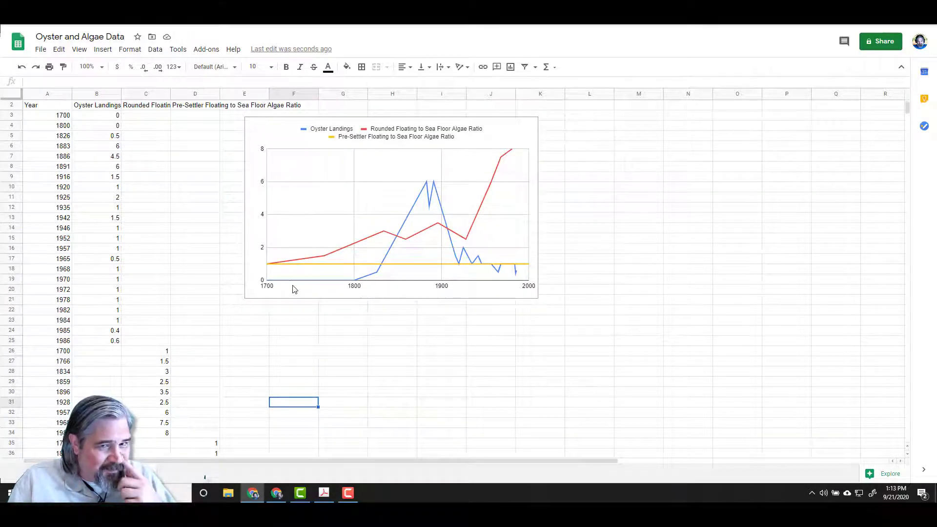
scroll(295, 292, "up", 1)
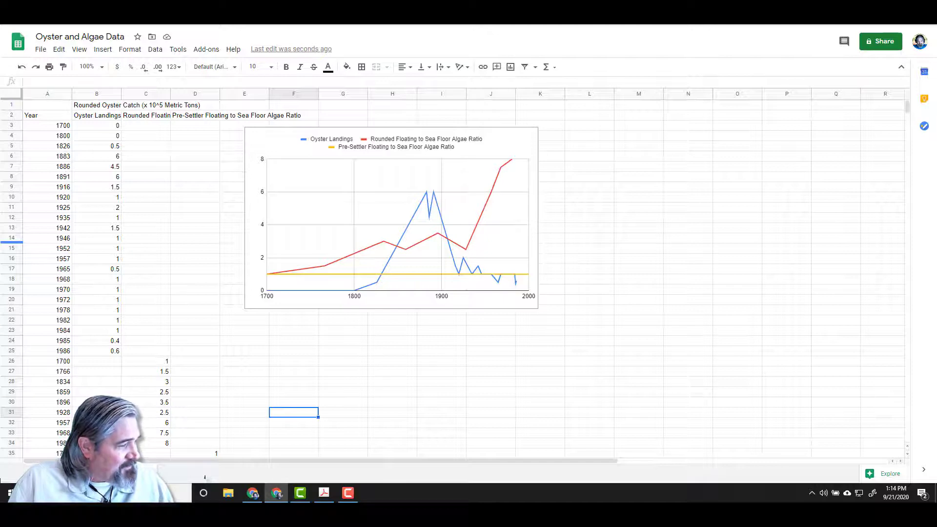
Open the chart editor's Customize options and look through the horizontal axis settings.
double_click(493, 150)
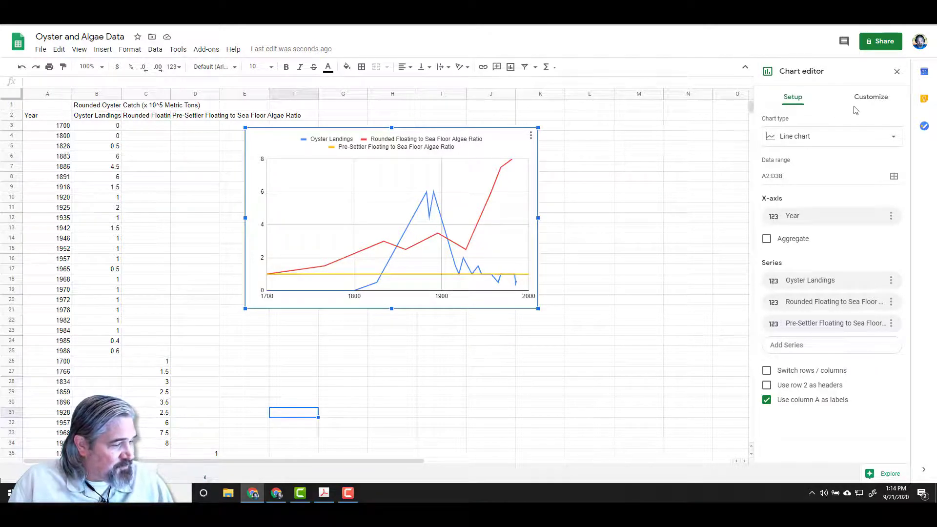
left_click(877, 97)
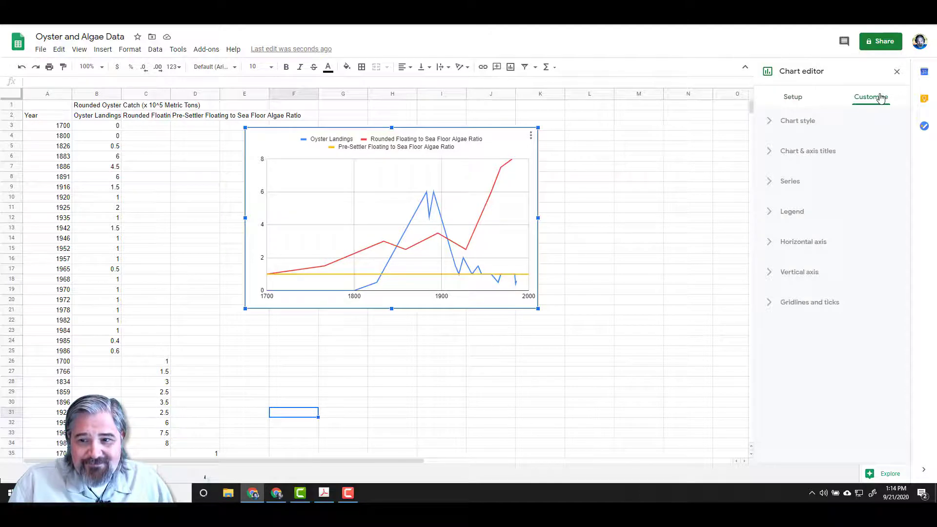
left_click(769, 245)
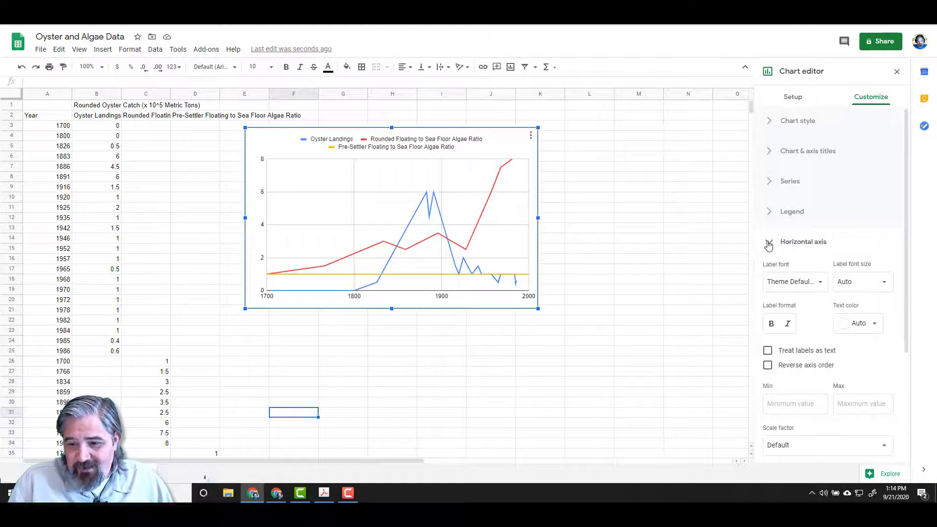
scroll(769, 244, "down", 2)
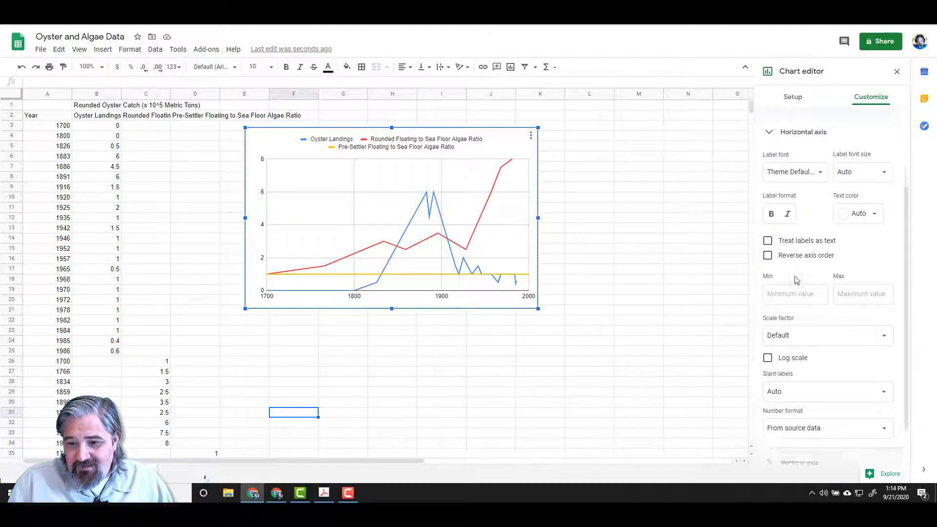
scroll(795, 280, "down", 1)
scroll(781, 366, "up", 3)
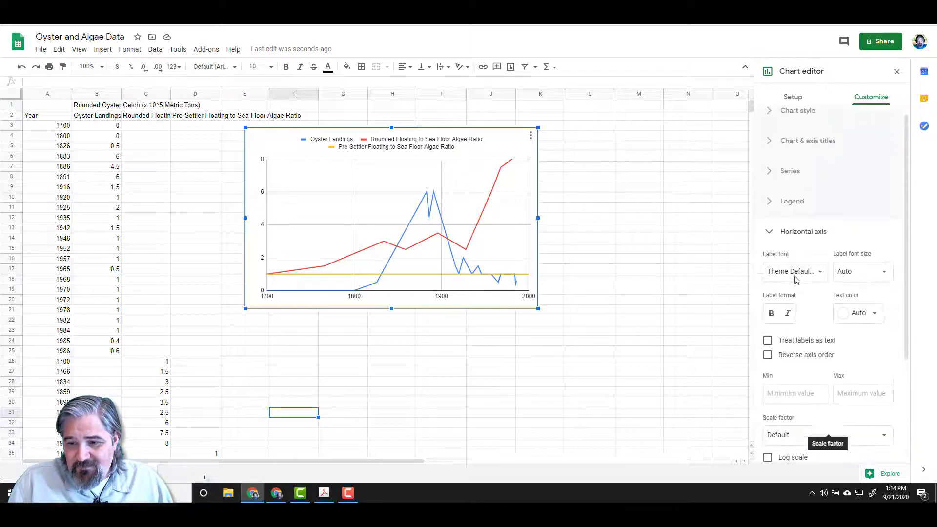
left_click(770, 235)
Set the horizontal axis title to 'Years'.
left_click(771, 151)
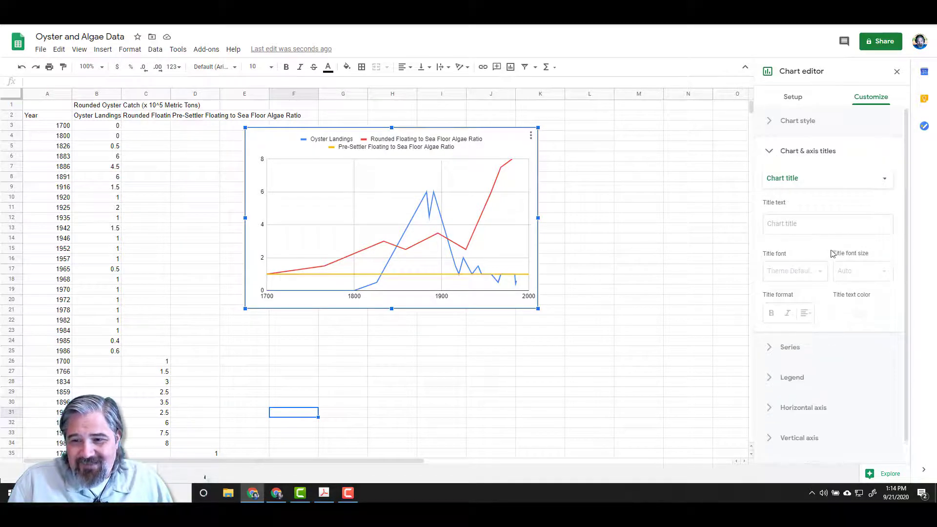
left_click(804, 181)
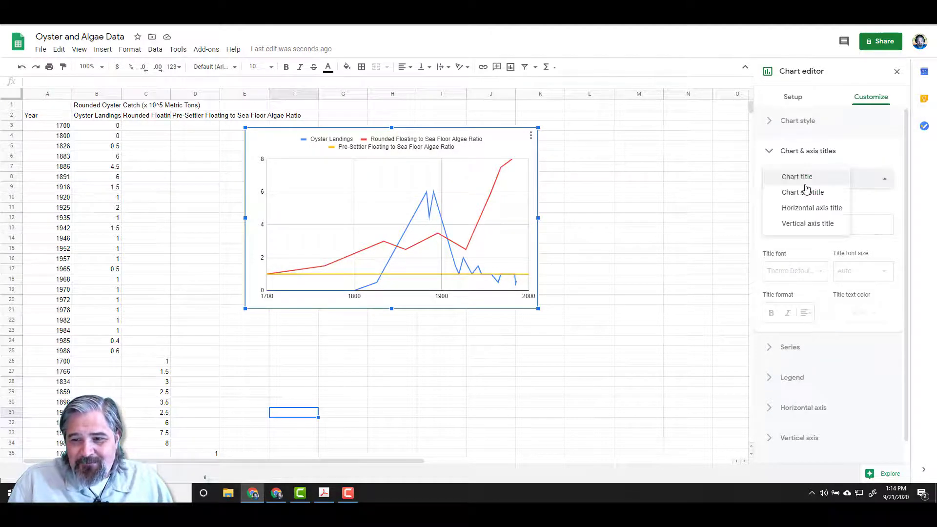
left_click(811, 208)
left_click(798, 222)
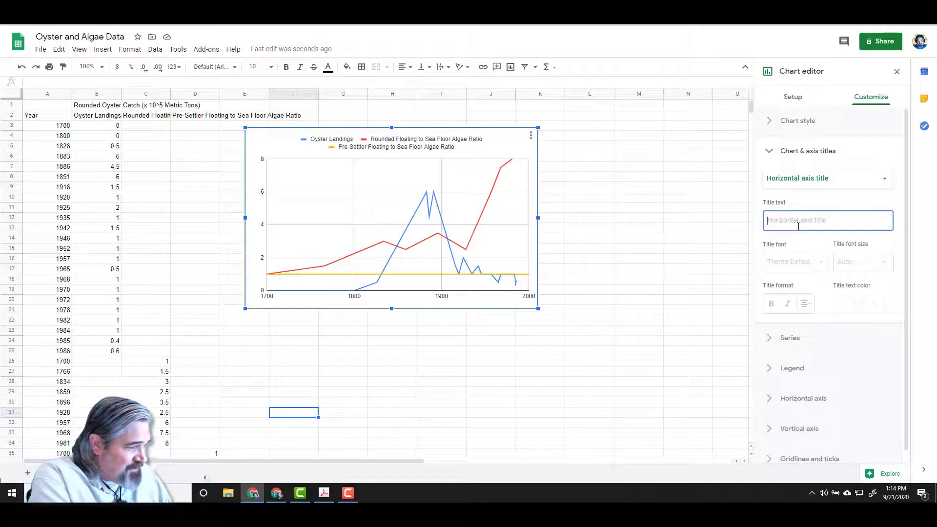
type("Years")
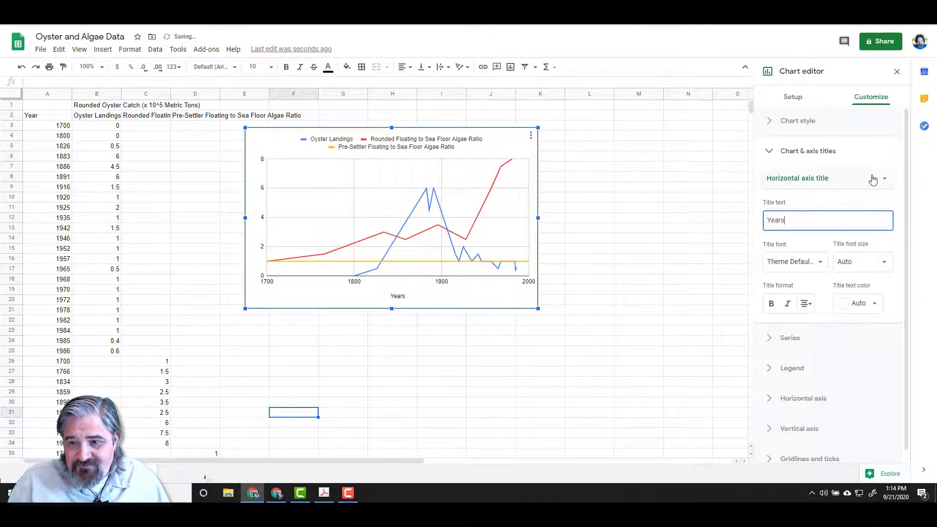
left_click(770, 154)
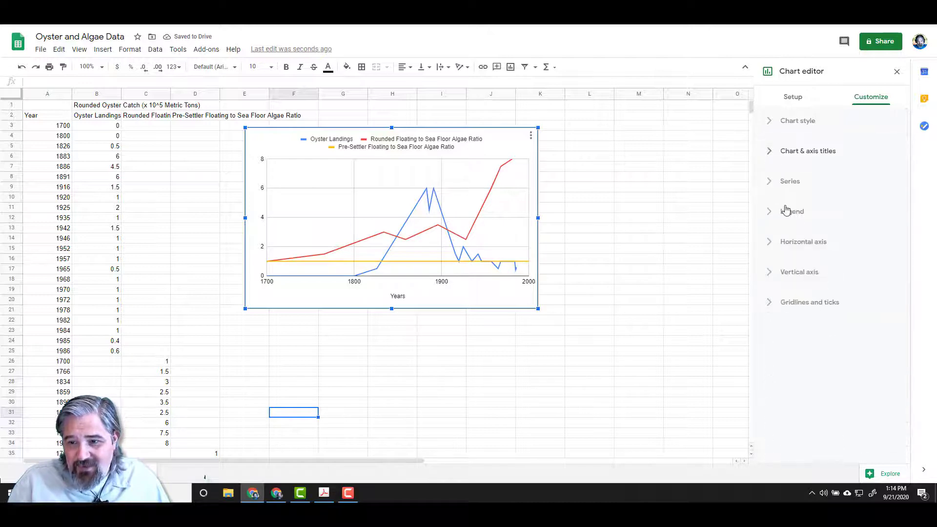
Set the vertical axis gridline major step to 1.
left_click(770, 304)
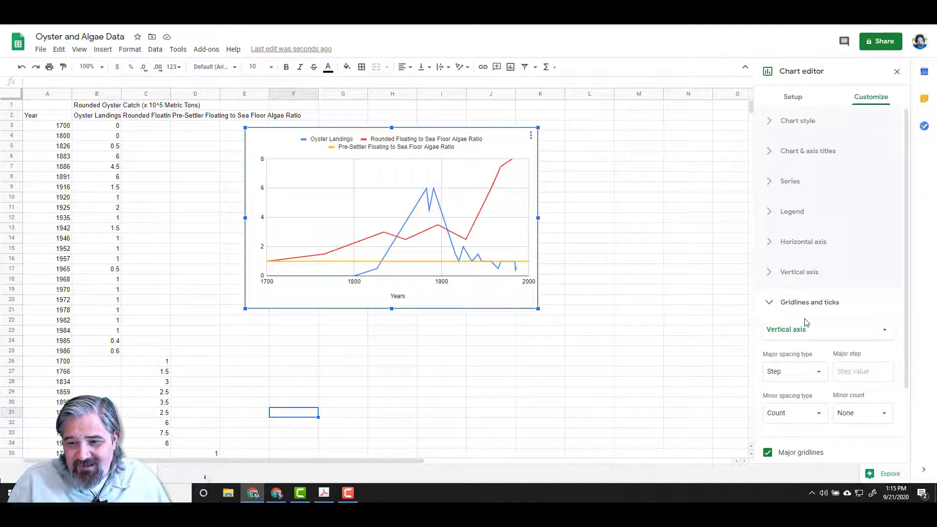
scroll(839, 301, "down", 2)
left_click(851, 280)
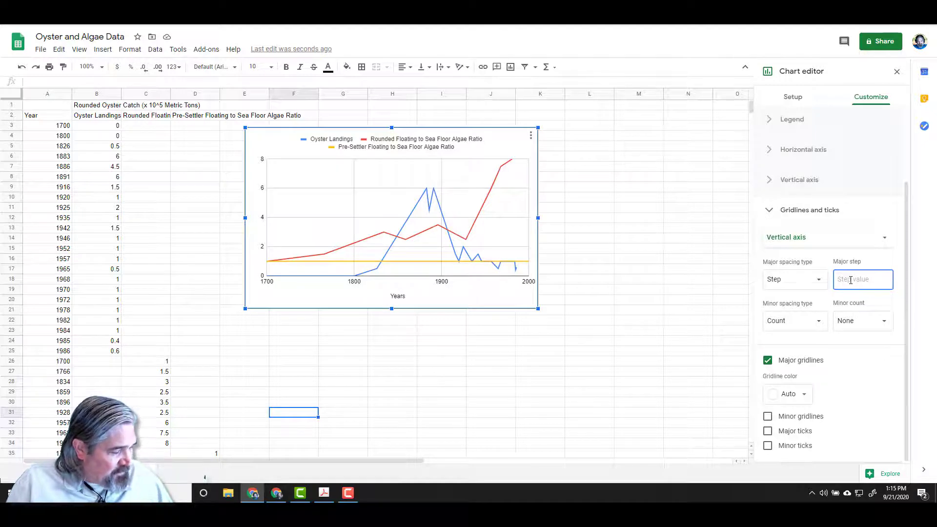
type("50")
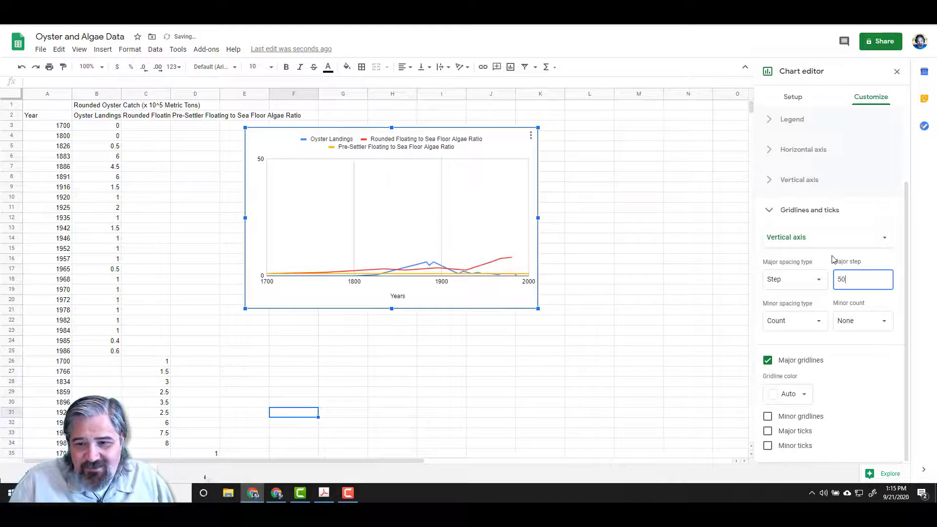
key("Return")
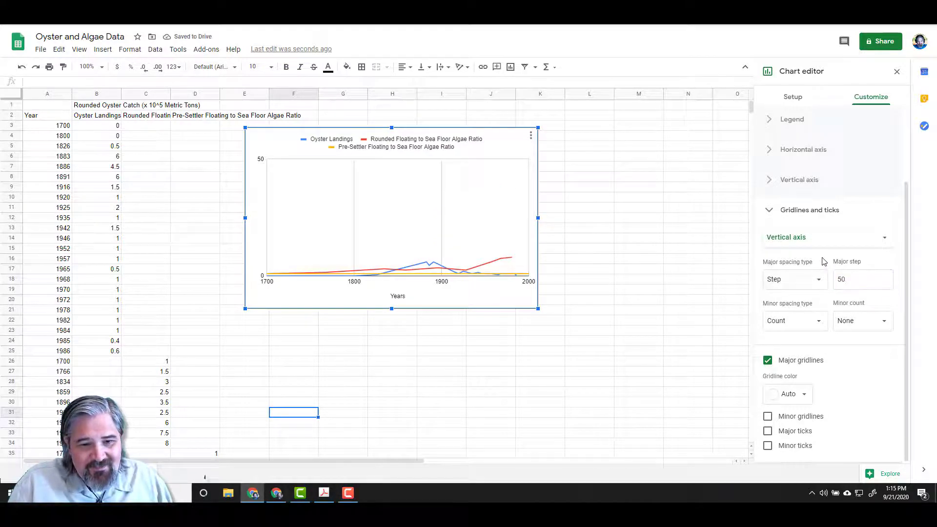
left_click(854, 279)
double_click(840, 277)
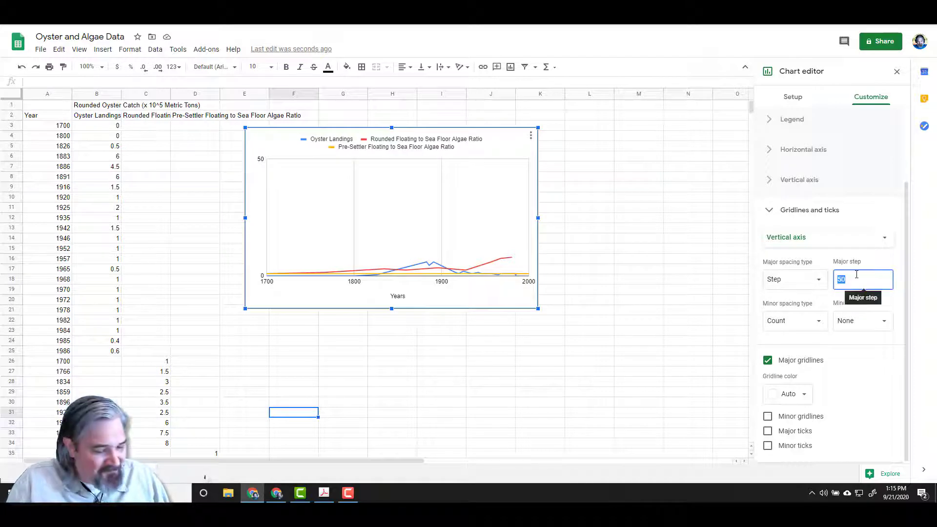
type("1")
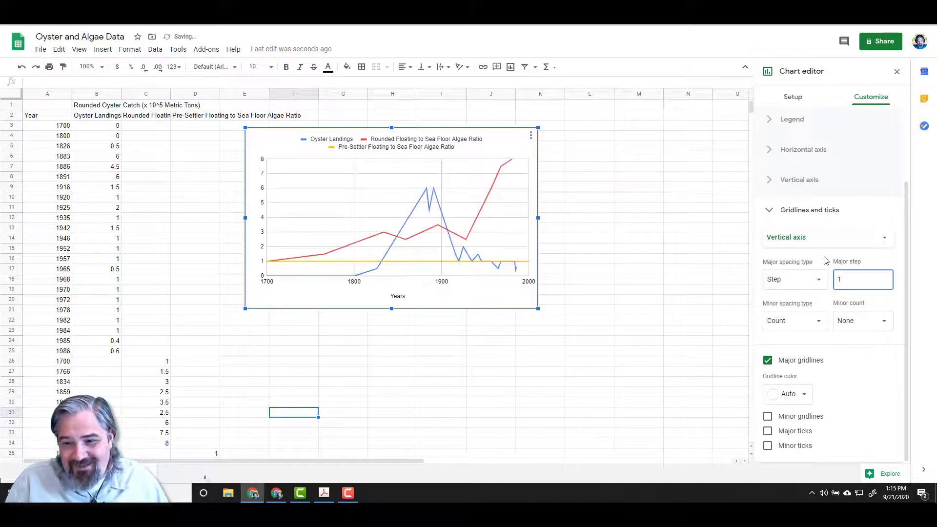
Set the horizontal axis gridline major step to 50 years.
left_click(878, 241)
left_click(877, 243)
left_click(876, 241)
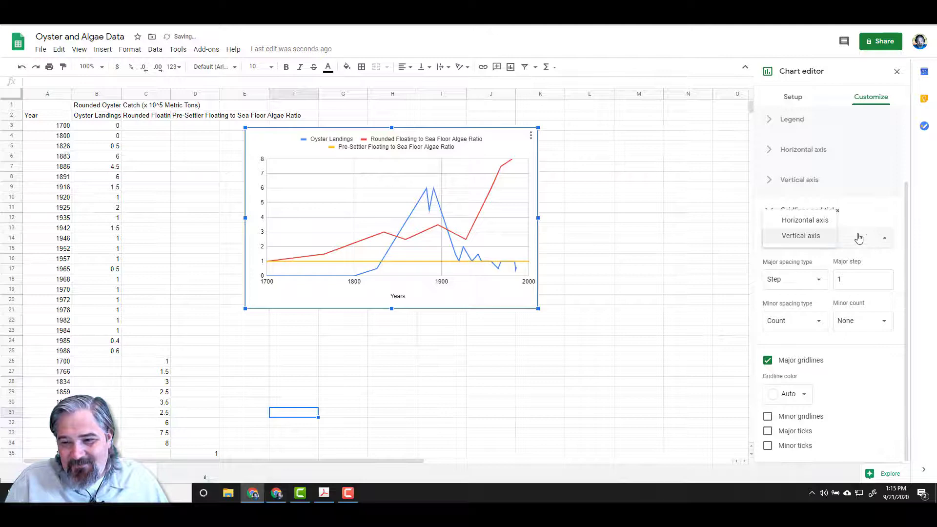
left_click(812, 220)
left_click(850, 282)
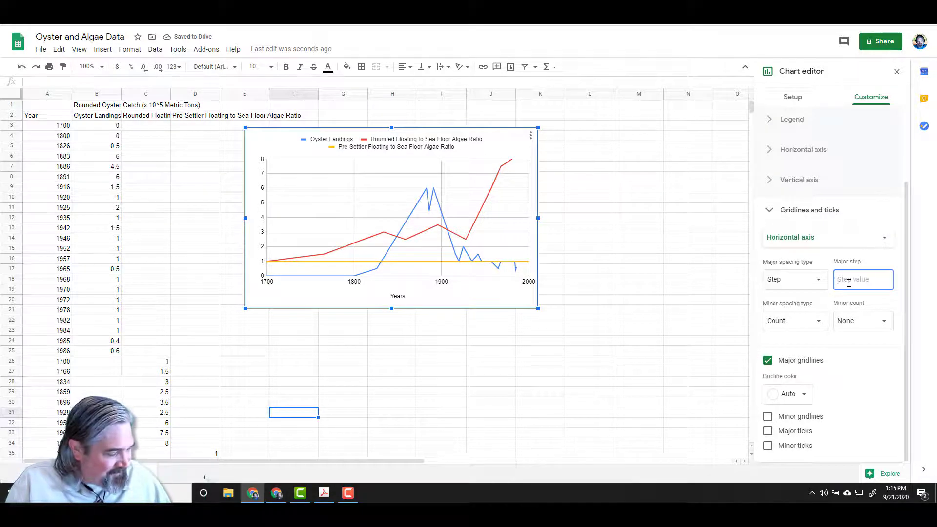
type("50")
left_click(827, 262)
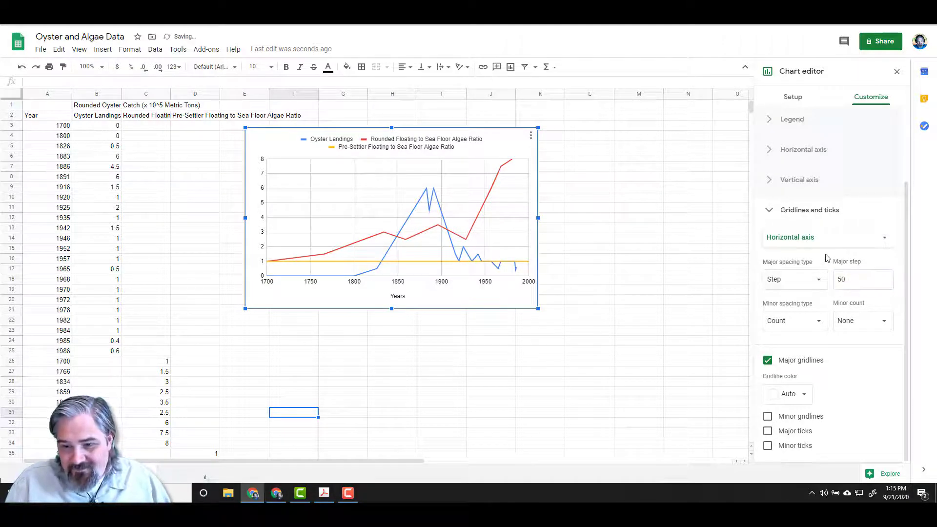
scroll(807, 227, "up", 2)
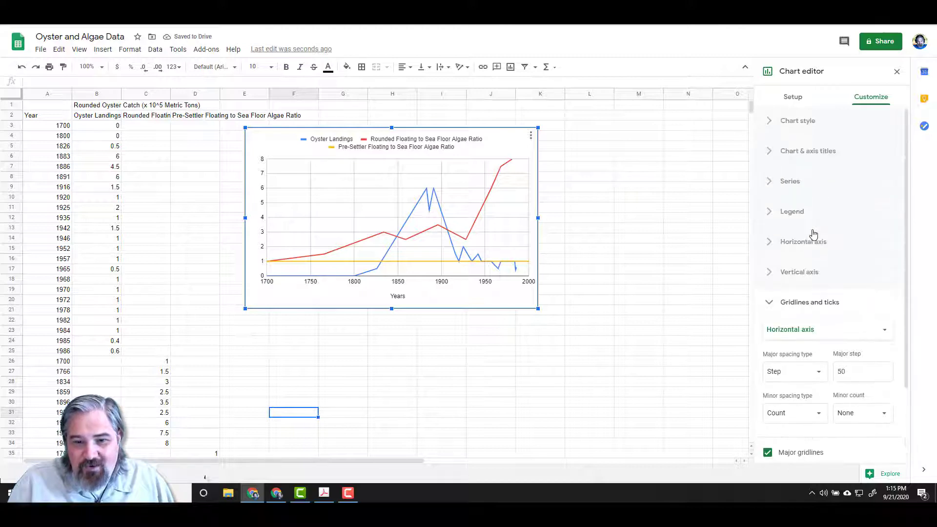
Plot the Oyster Landings series on the right axis and colour it red.
left_click(771, 182)
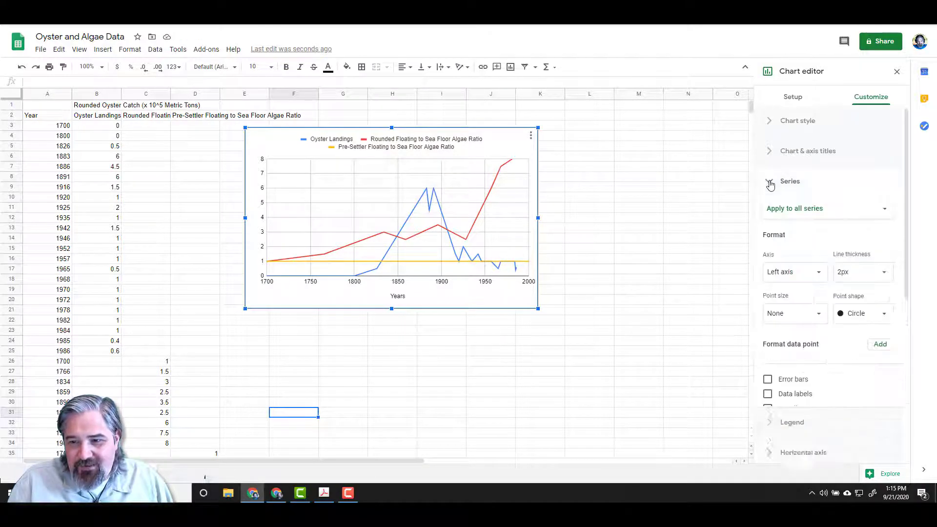
left_click(861, 216)
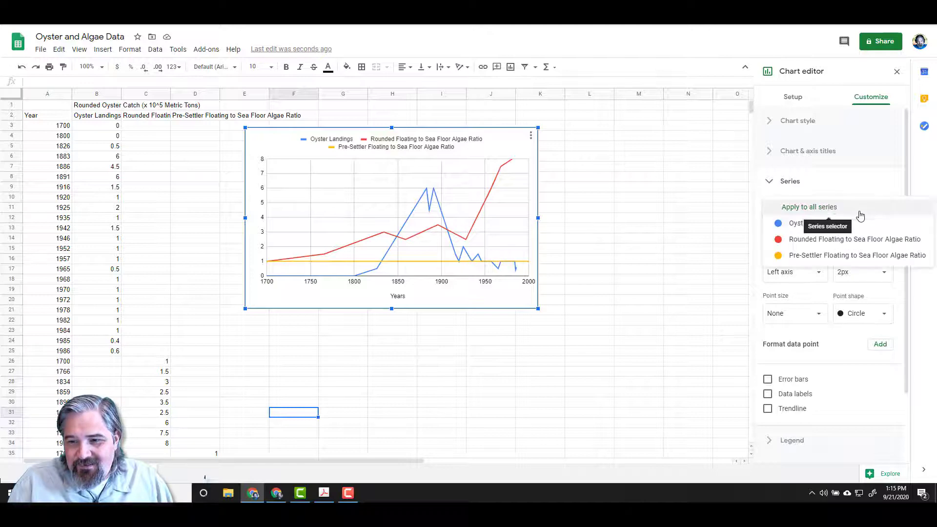
left_click(826, 244)
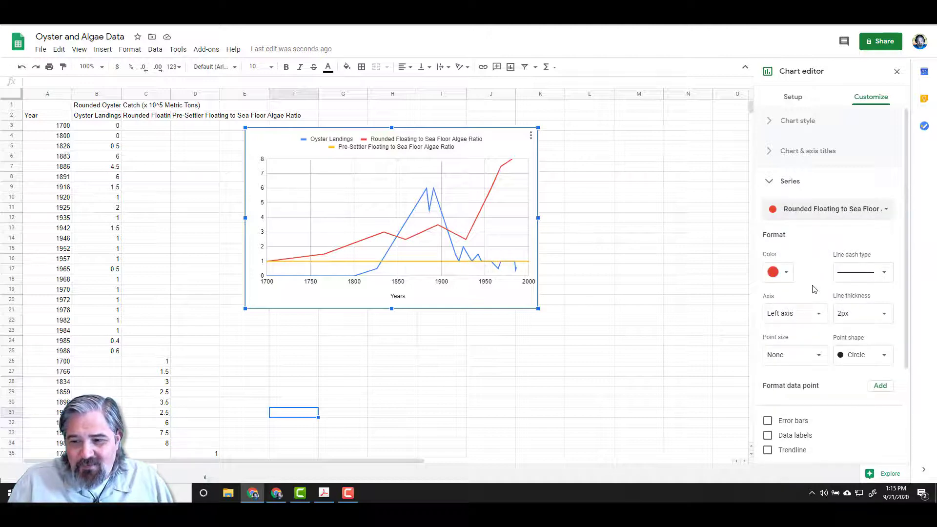
left_click(788, 210)
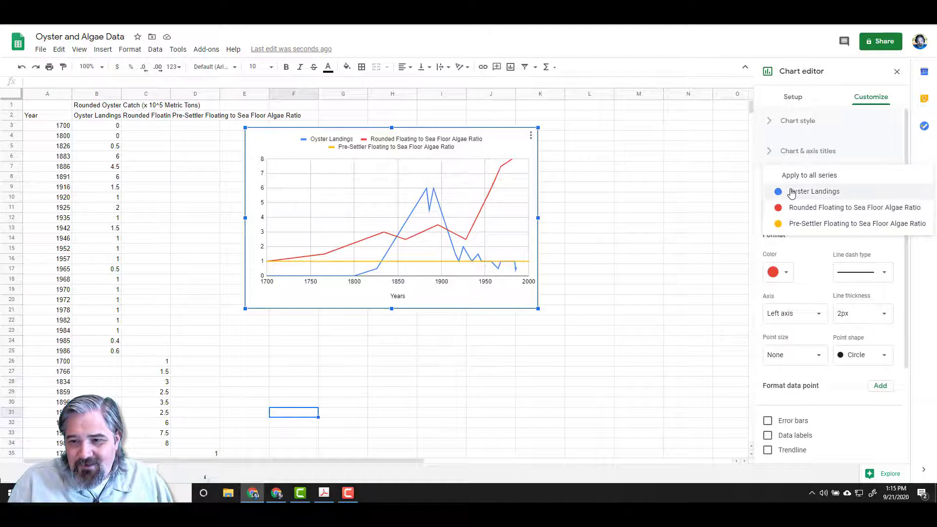
left_click(792, 192)
left_click(818, 314)
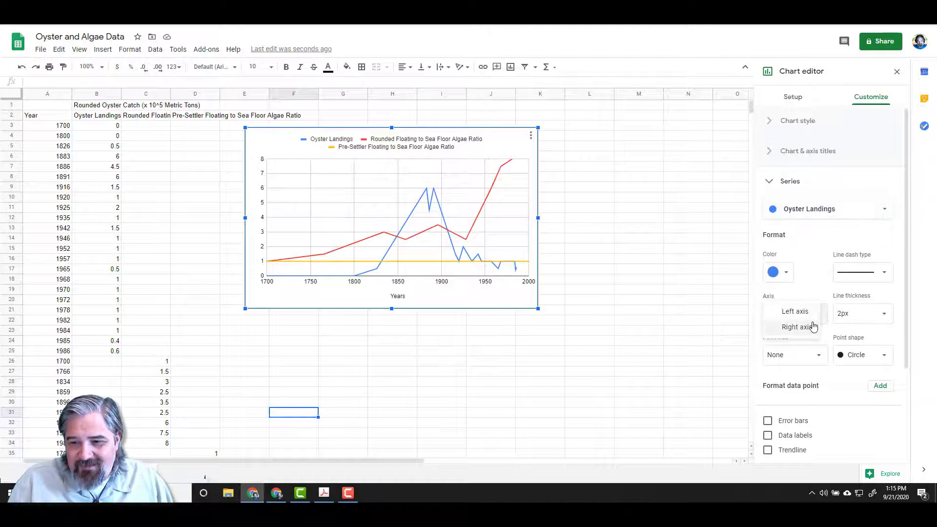
left_click(798, 327)
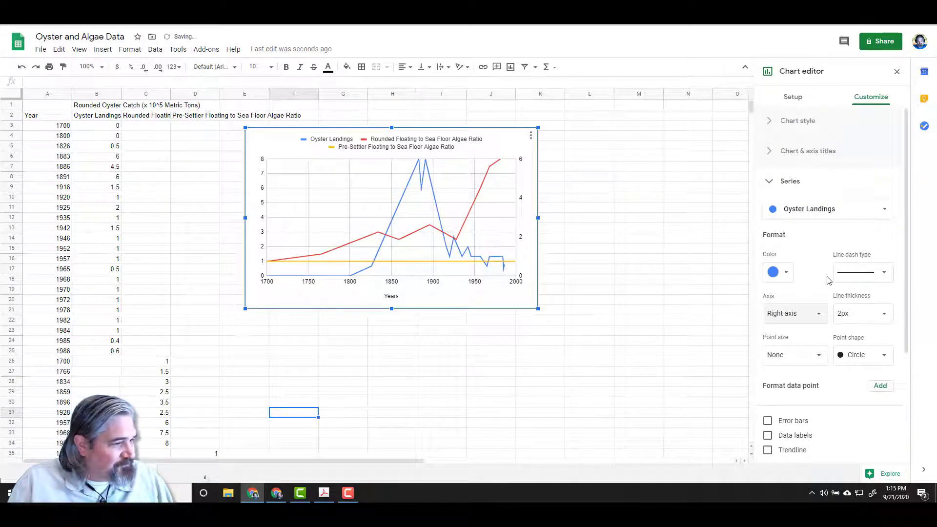
left_click(780, 274)
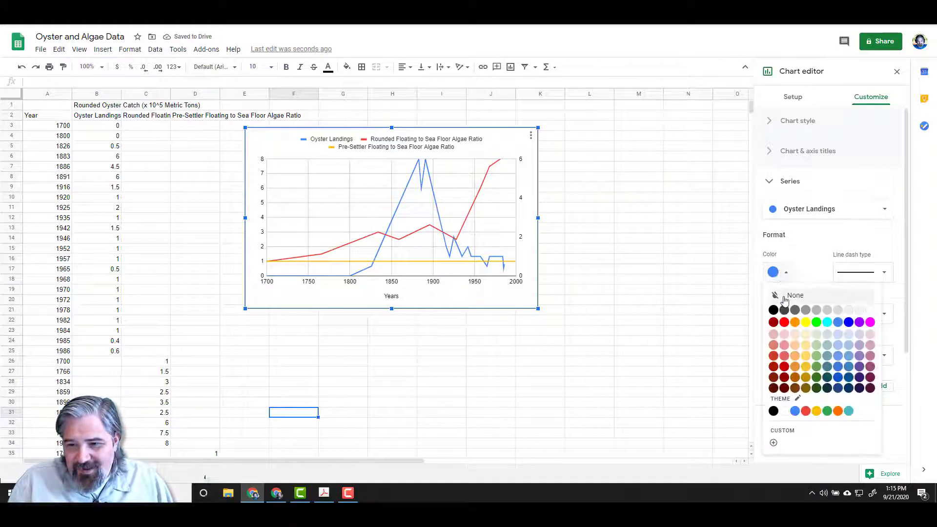
left_click(785, 322)
Make the Rounded Floating to Sea Floor Algae Ratio line dashed and blue.
left_click(800, 215)
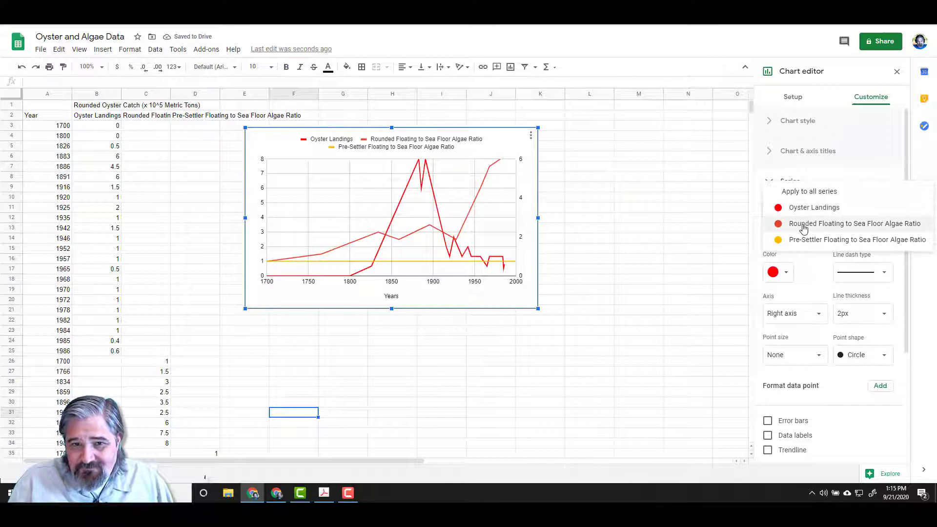
left_click(803, 228)
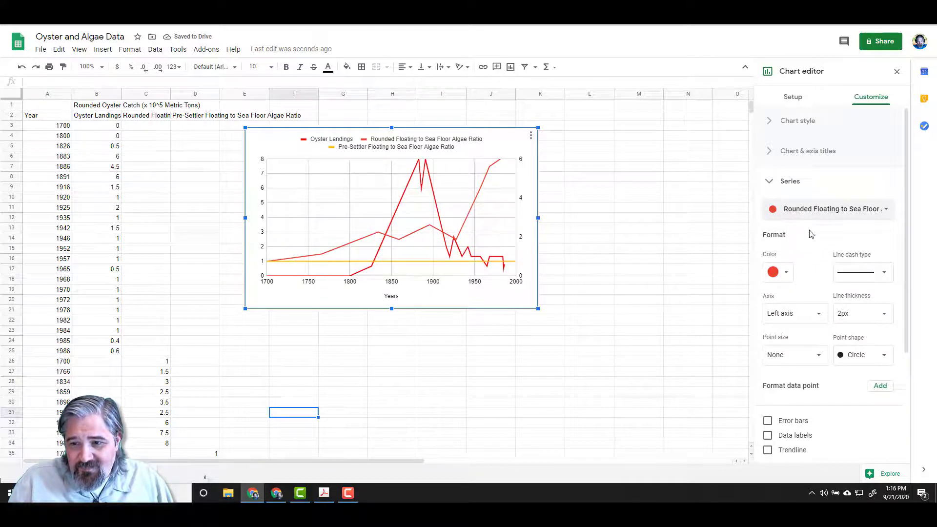
left_click(878, 277)
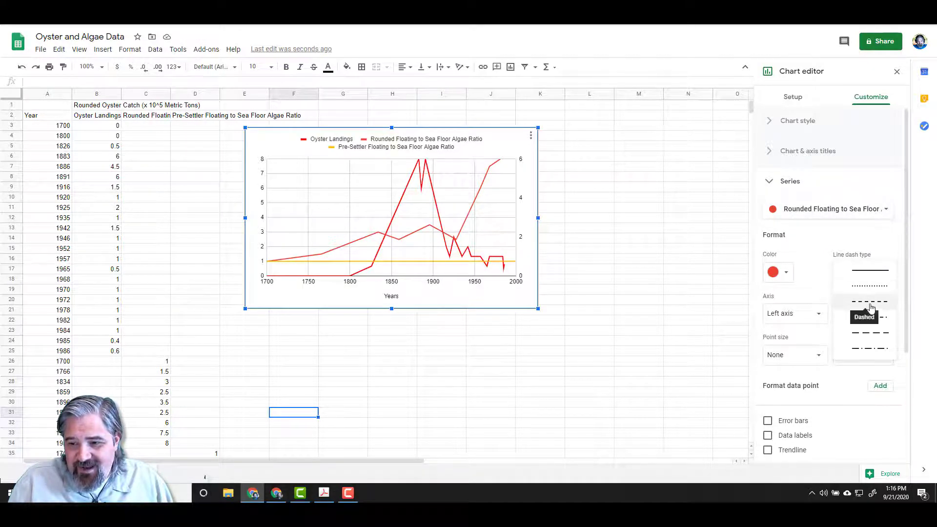
left_click(866, 333)
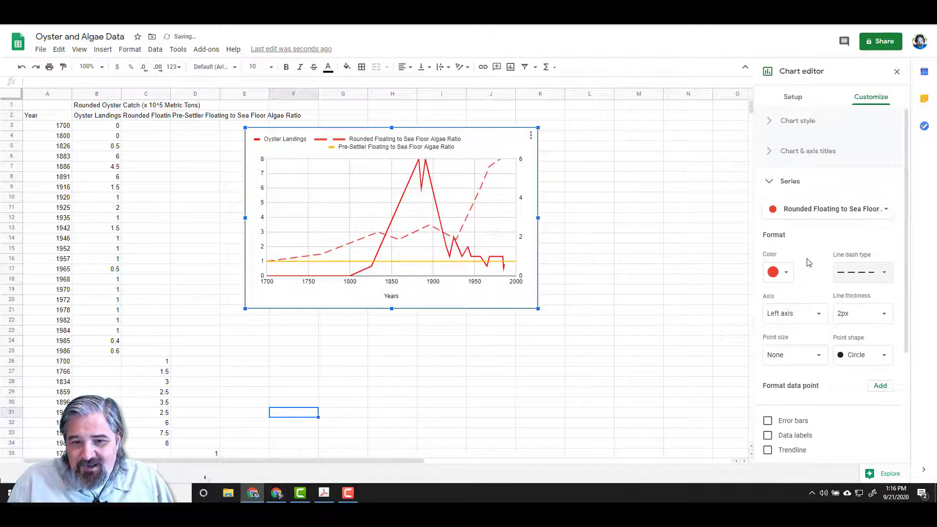
left_click(787, 273)
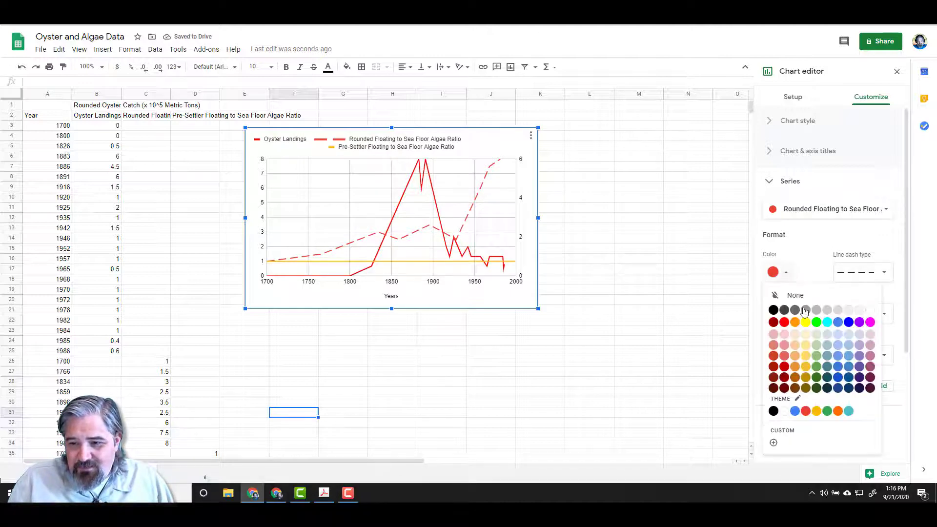
left_click(796, 411)
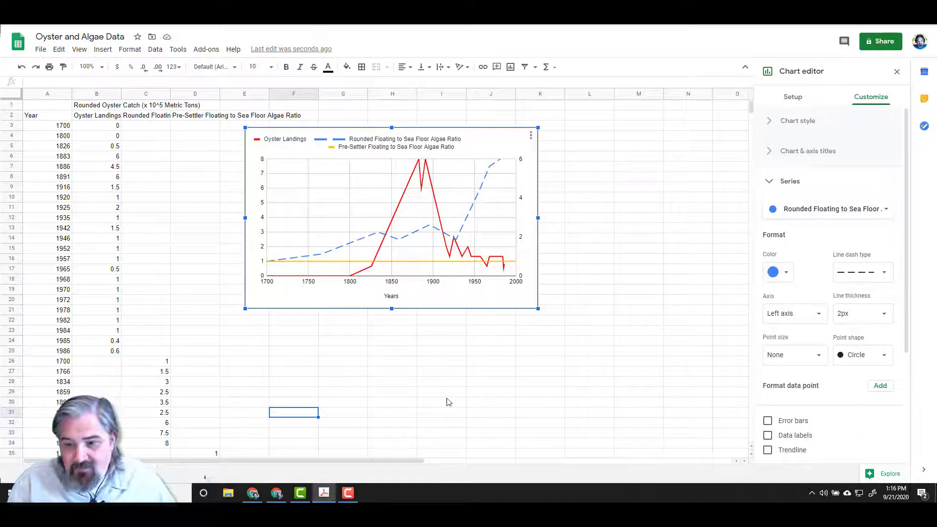
Restyle the Pre-Settler algae ratio series as a grey dotted line.
left_click(831, 211)
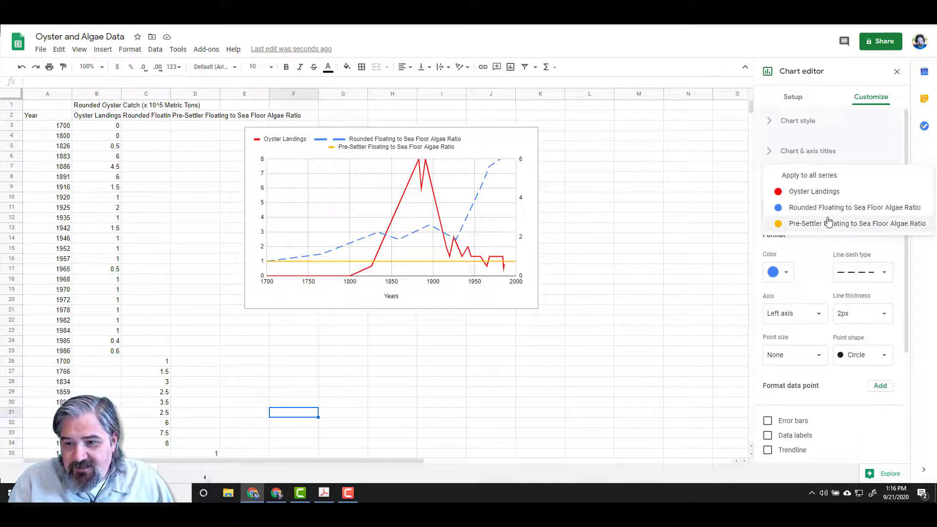
left_click(832, 225)
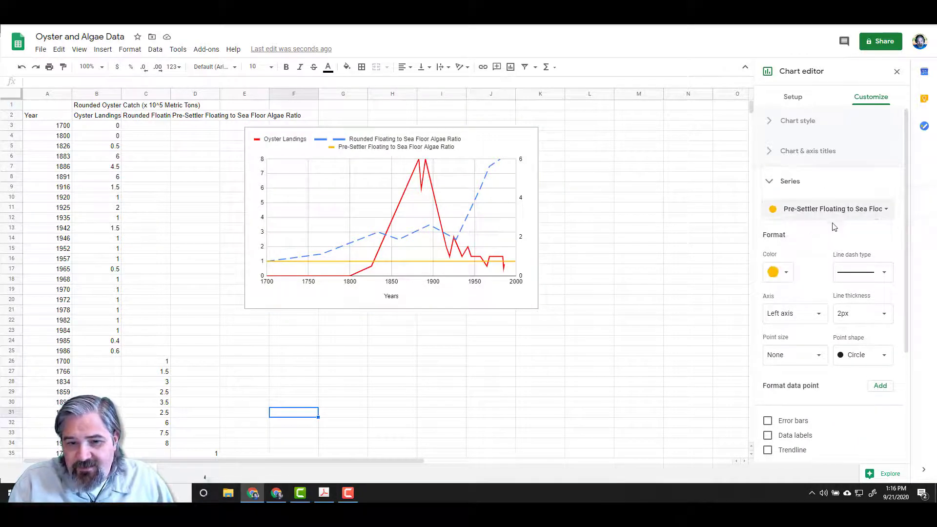
left_click(783, 283)
left_click(811, 311)
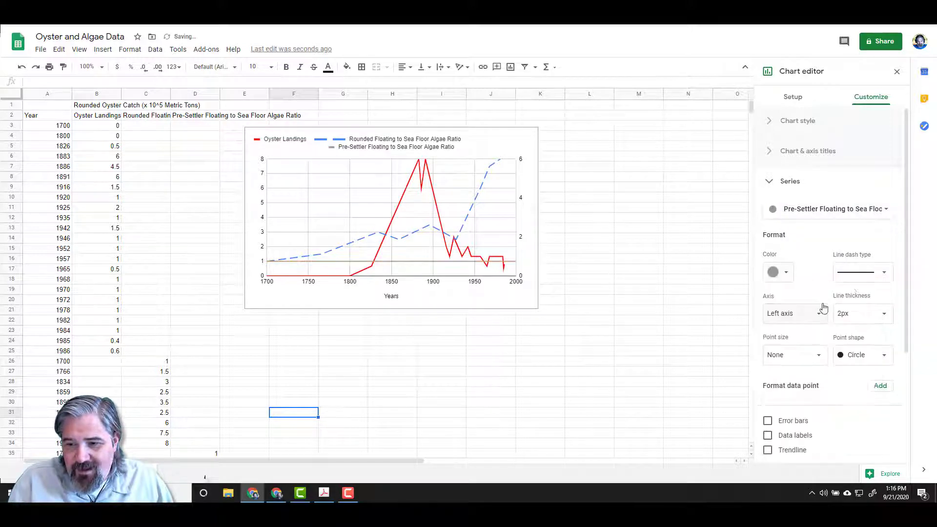
left_click(861, 273)
left_click(866, 289)
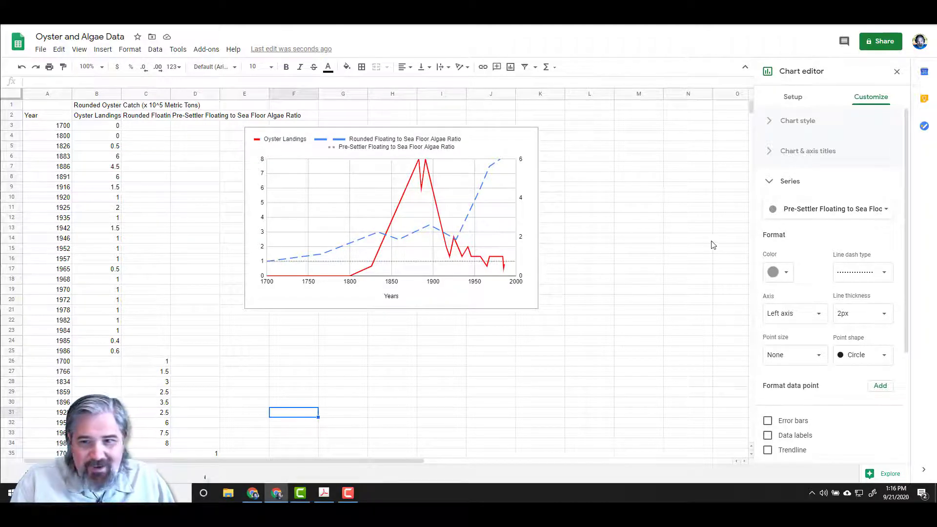
Enter 'Floating Algae to Sea Floor Algae Ratio' as the vertical axis title.
left_click(769, 182)
left_click(772, 156)
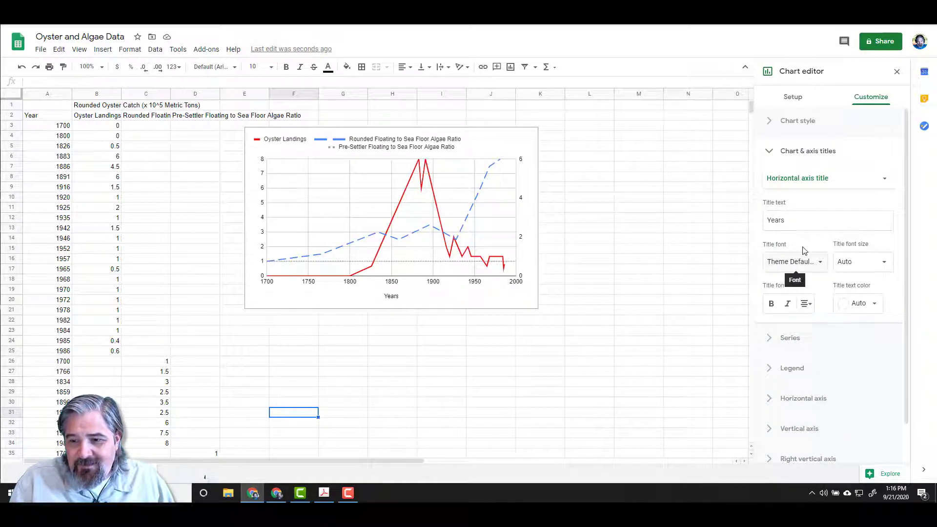
left_click(814, 181)
left_click(814, 193)
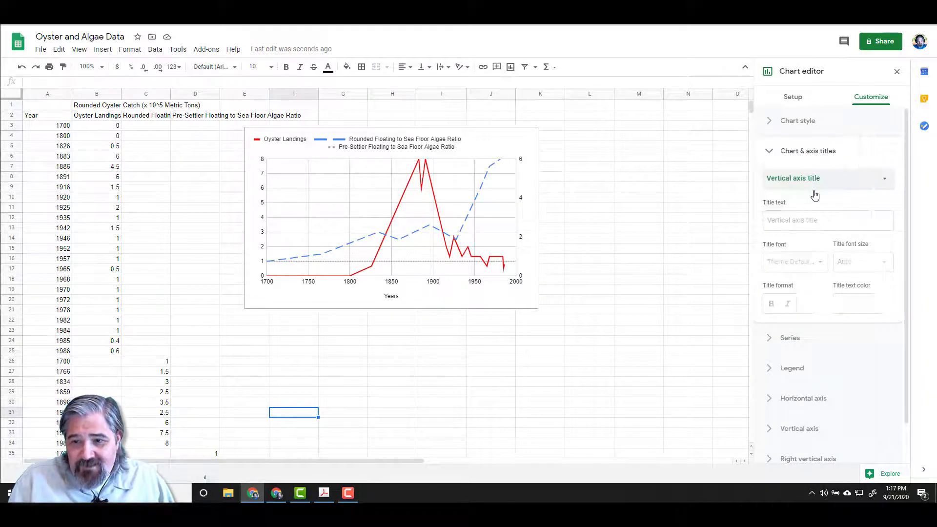
left_click(797, 224)
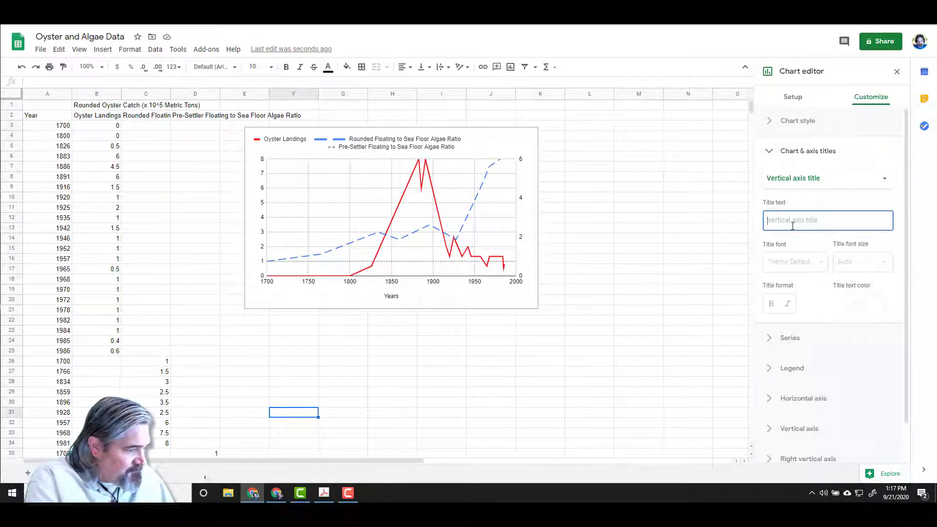
type("Floating Algae to")
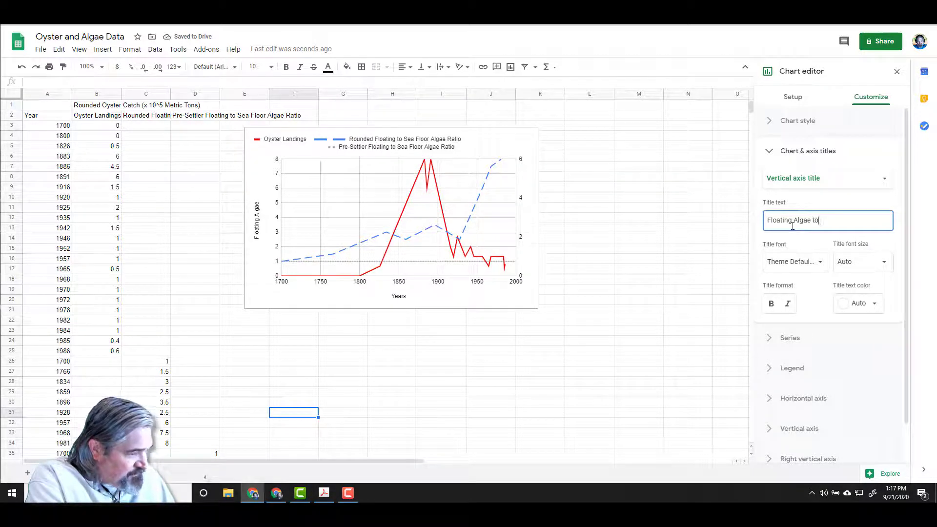
type("Floor Algae Ratio")
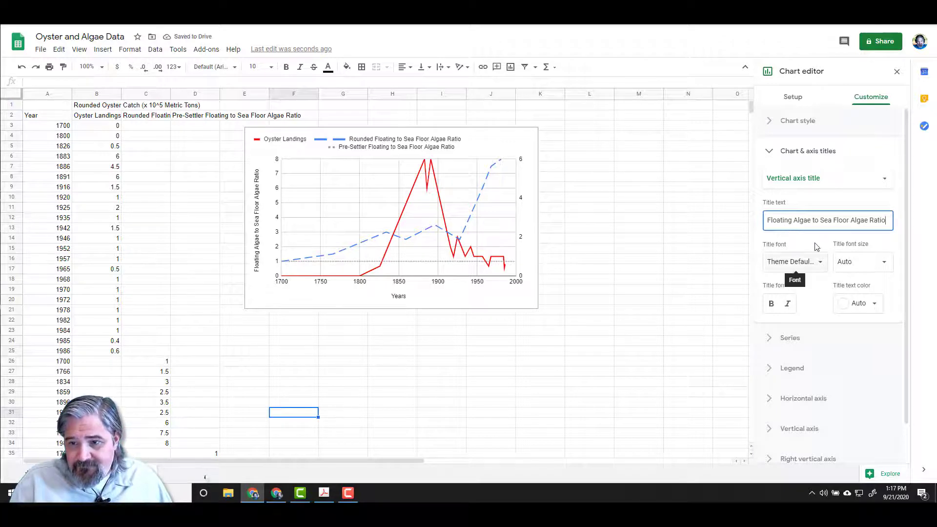
Title the right vertical axis 'Oyster Landings (x10^5 Metric Tons)'.
left_click(831, 182)
left_click(816, 193)
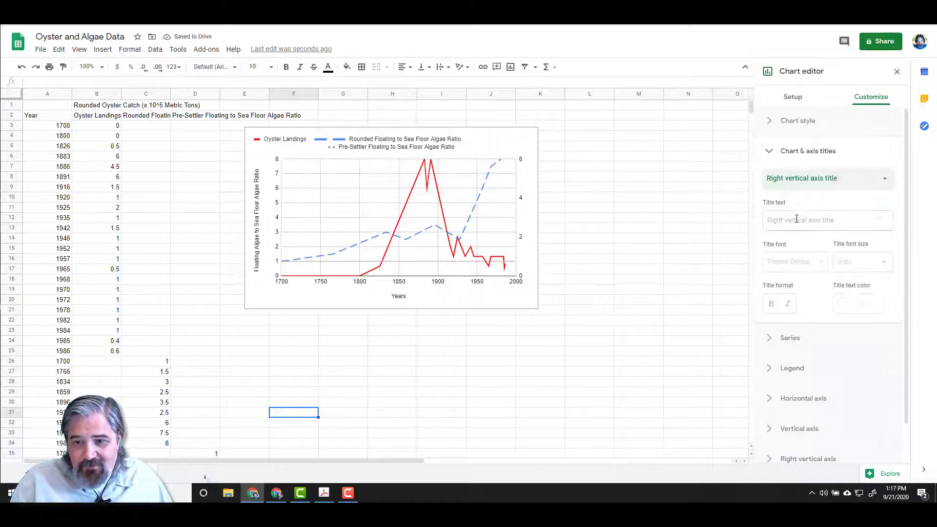
left_click(795, 221)
type("O")
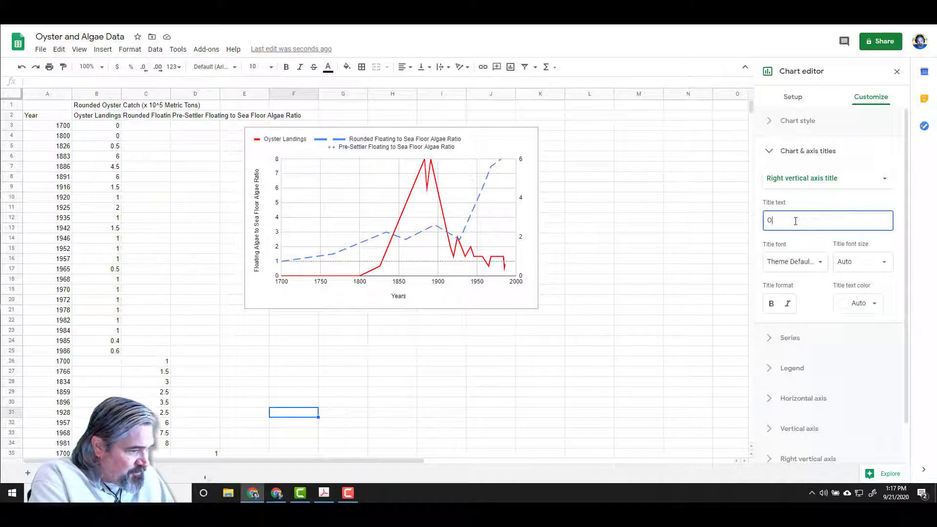
type("yster Landings (x10")
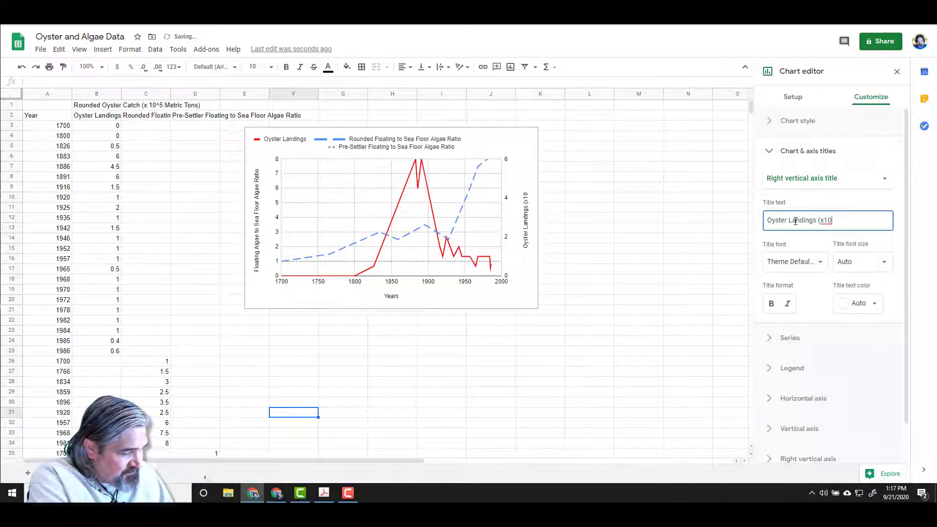
type("^5 ")
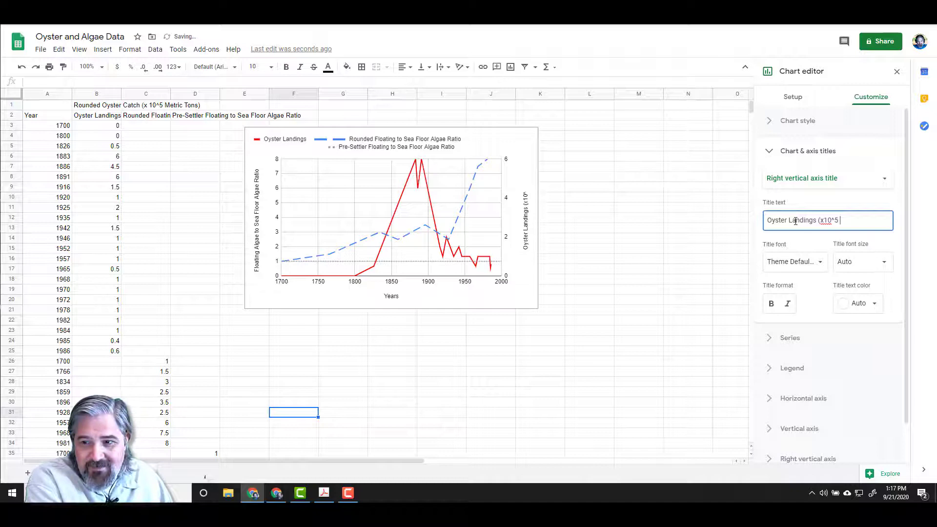
type("Metric ")
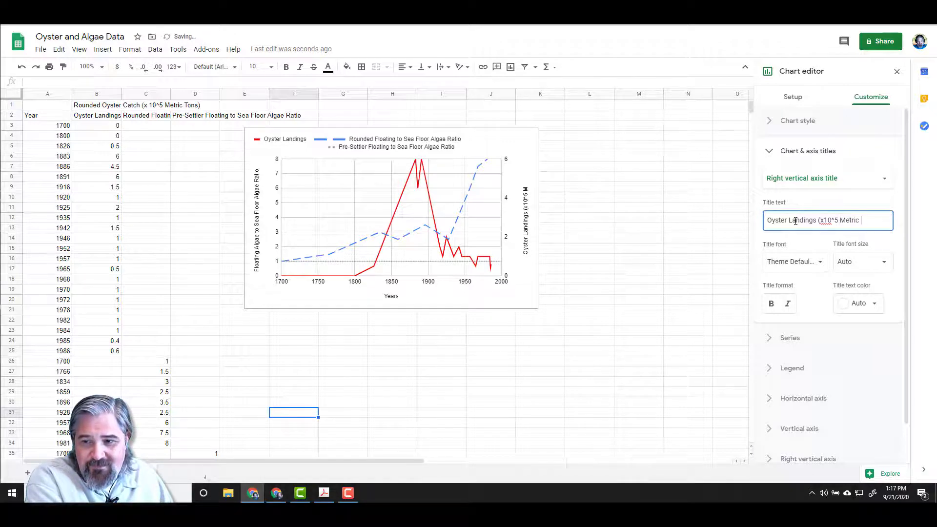
type("Tons)")
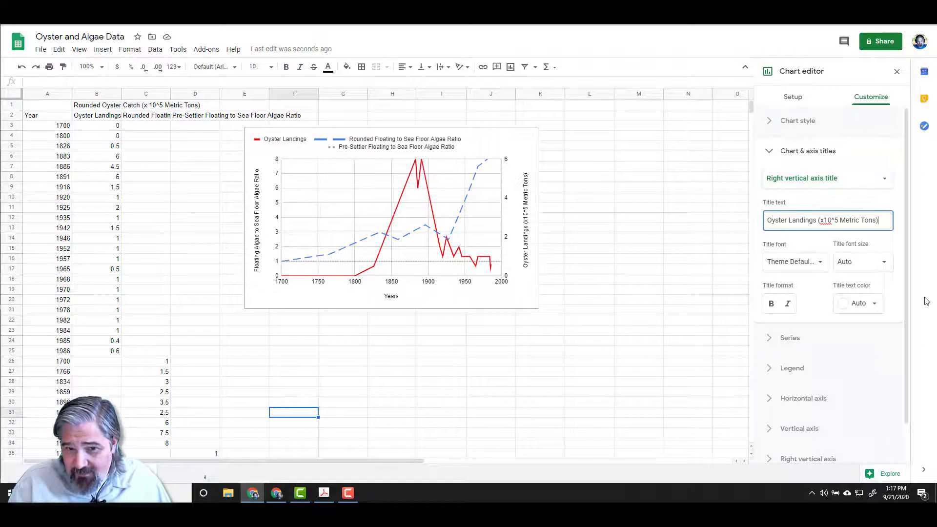
Set the right vertical axis bounds to a minimum of -0.2 and a maximum of 8.
left_click(775, 152)
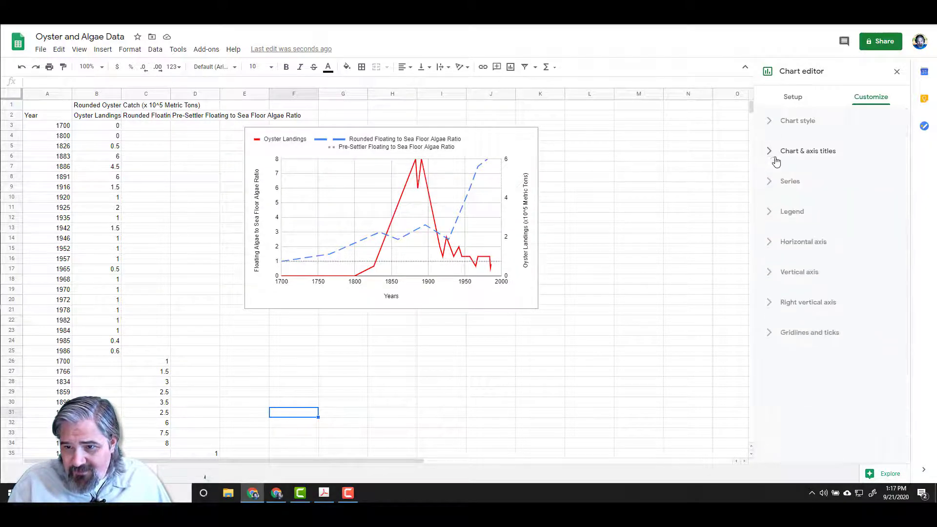
left_click(769, 304)
scroll(833, 314, "down", 2)
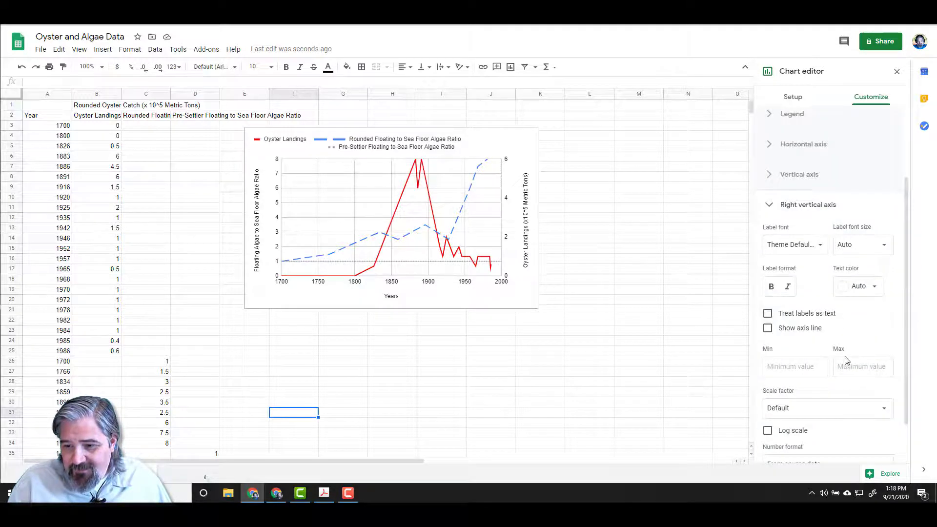
left_click(807, 368)
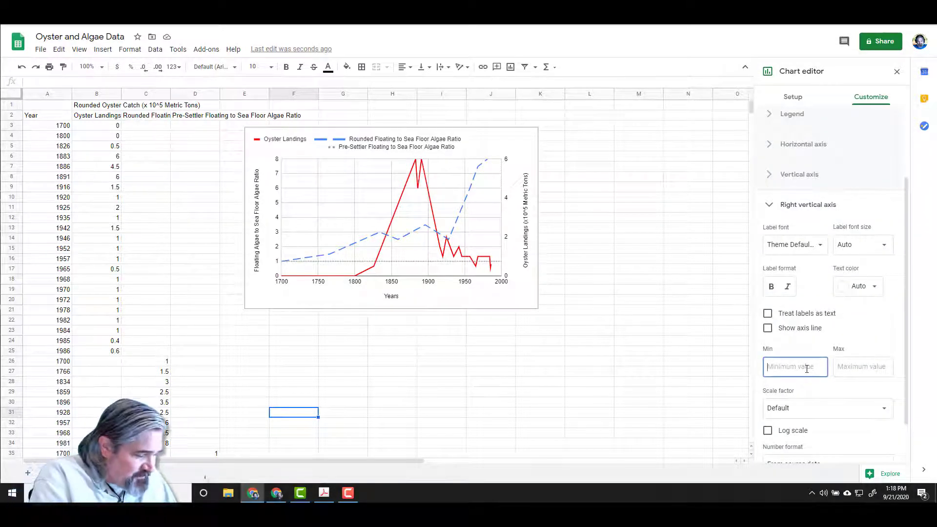
type("-")
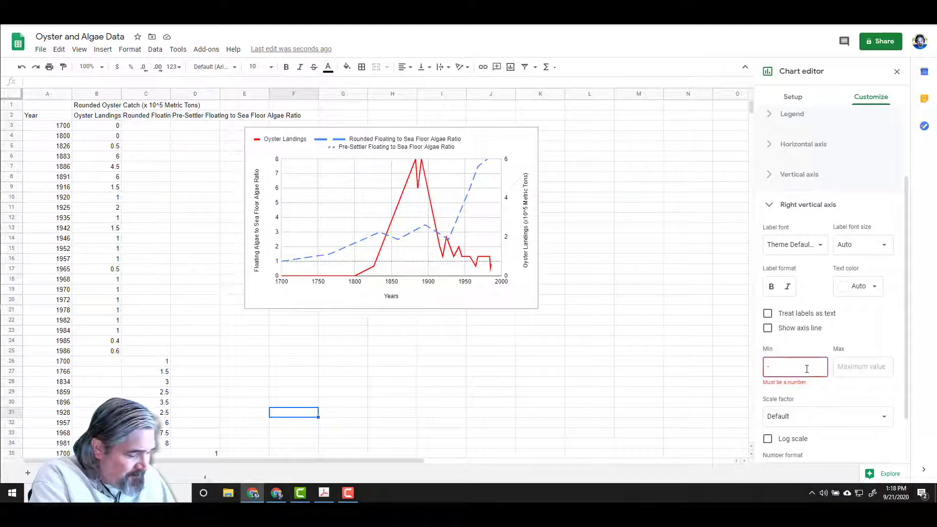
type("0")
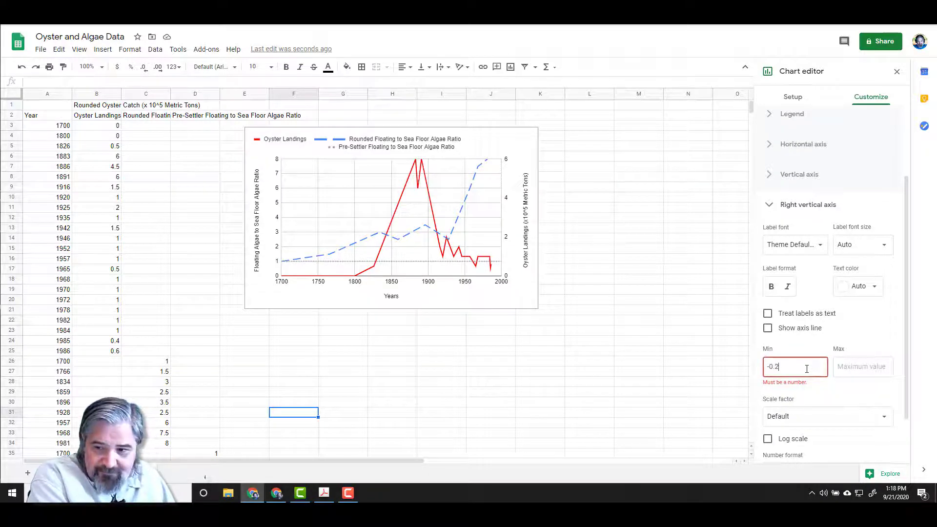
type(".2")
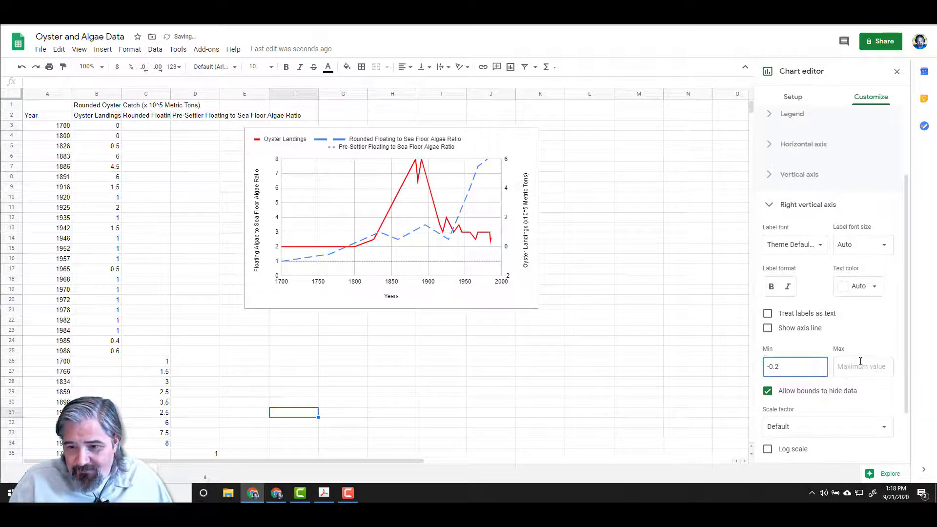
left_click(860, 366)
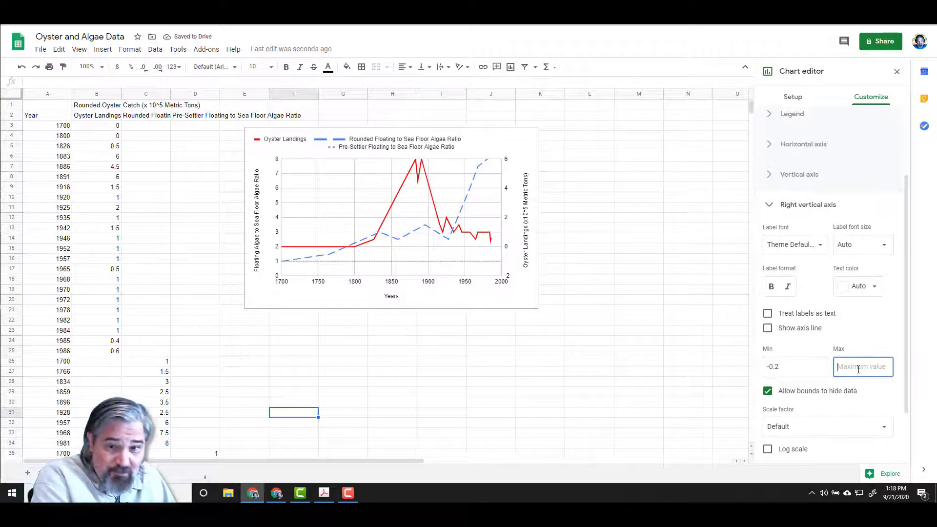
type("8")
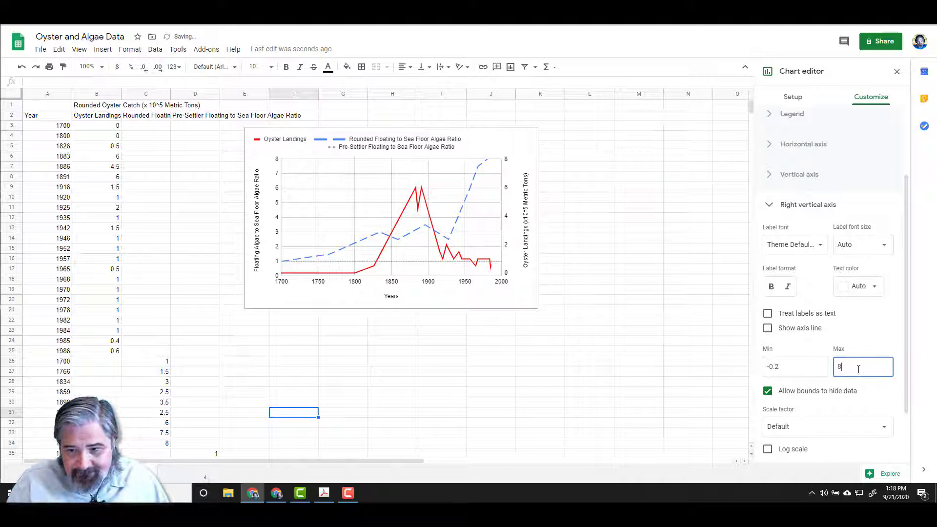
left_click(869, 340)
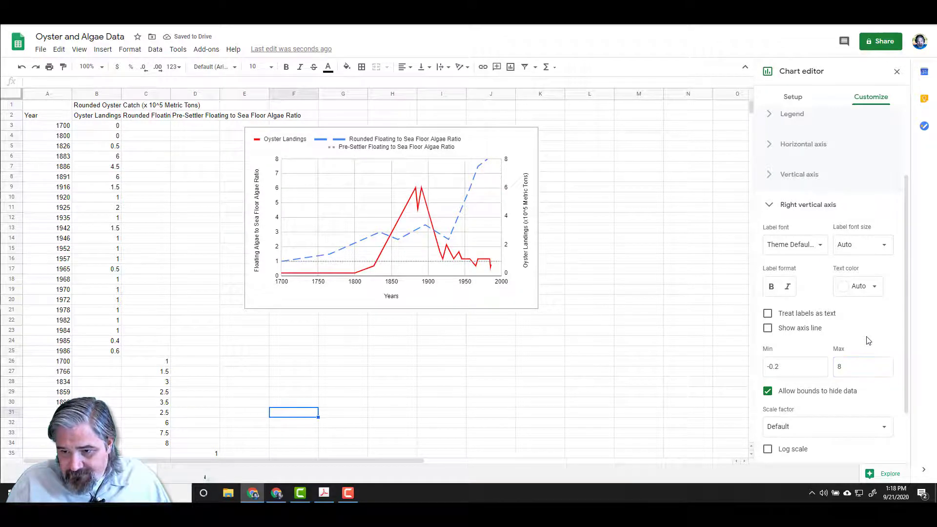
Give the left vertical axis the same bounds: minimum -0.2, maximum 8.
scroll(865, 339, "down", 2)
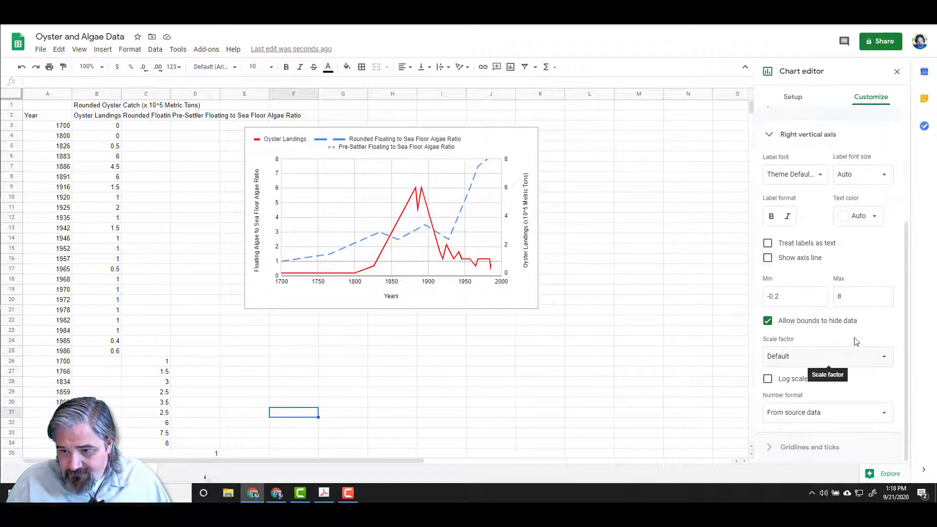
scroll(776, 293, "up", 4)
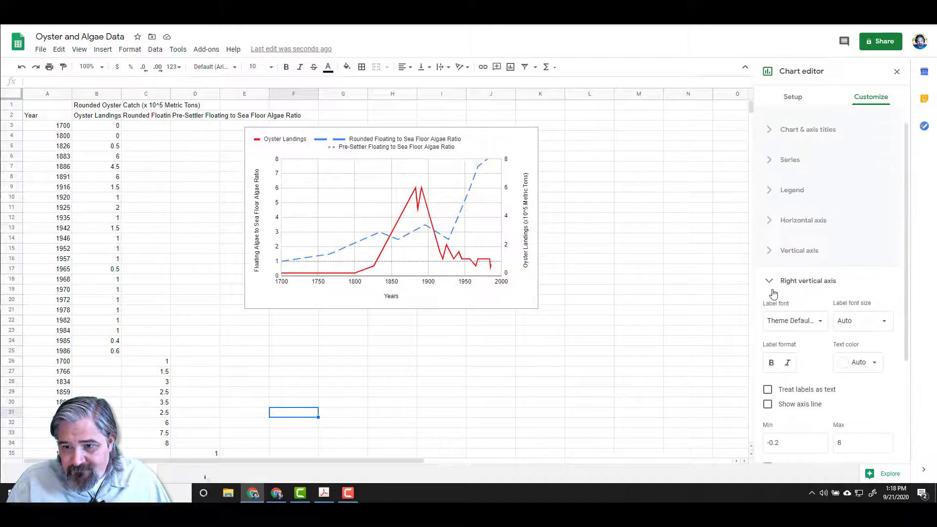
left_click(768, 283)
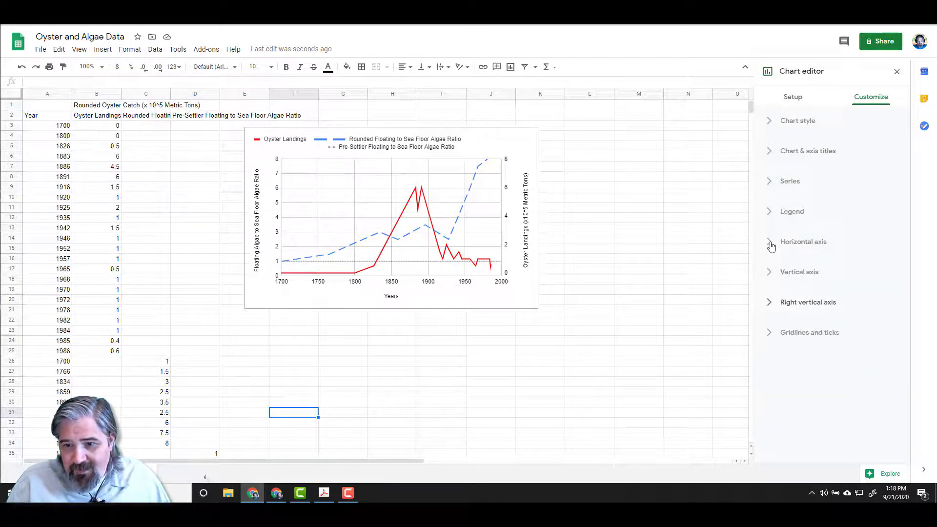
left_click(771, 274)
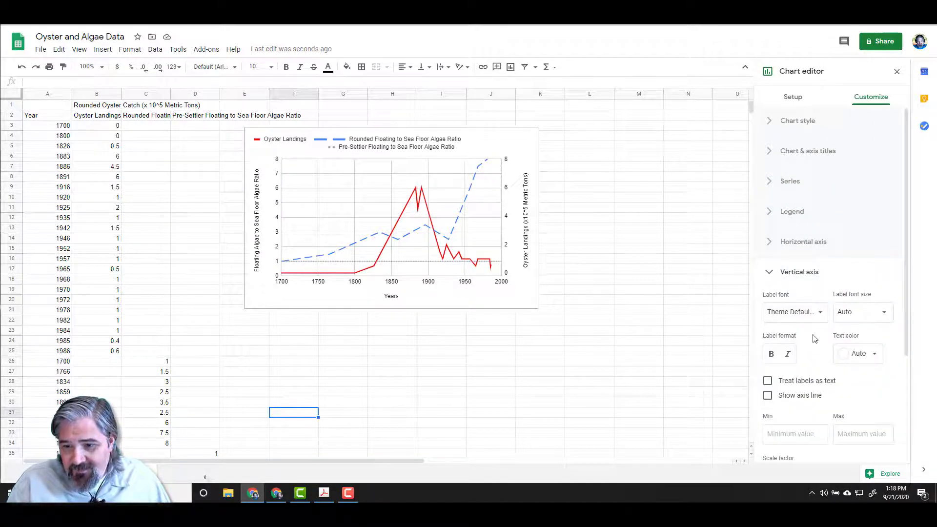
scroll(804, 324, "down", 3)
left_click(781, 287)
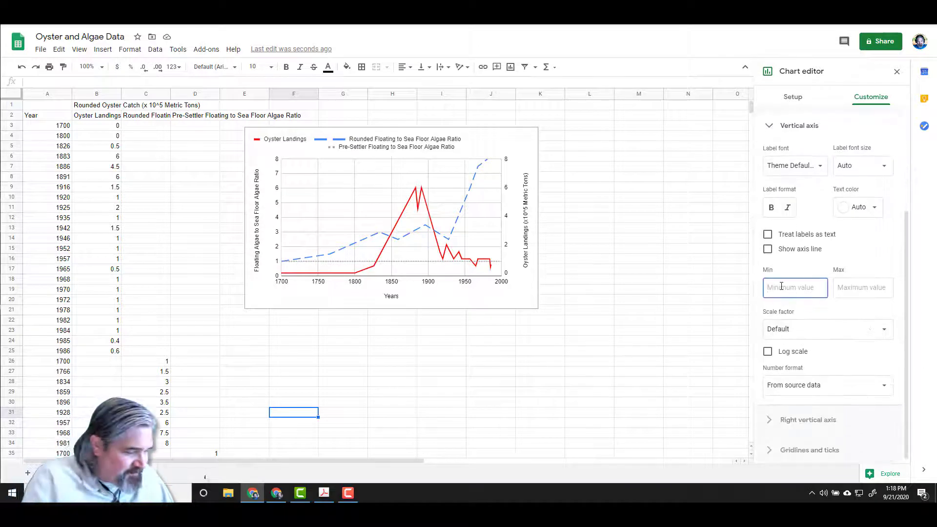
type("-")
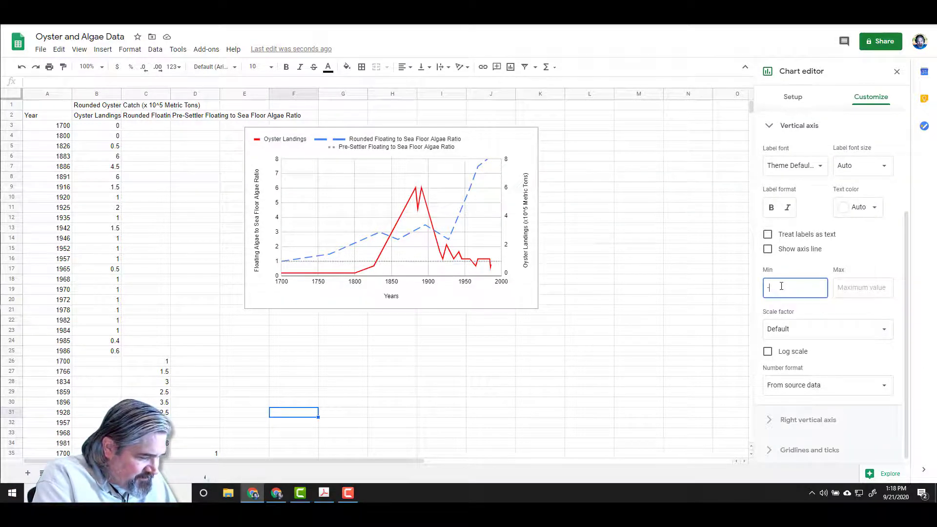
type("0.2")
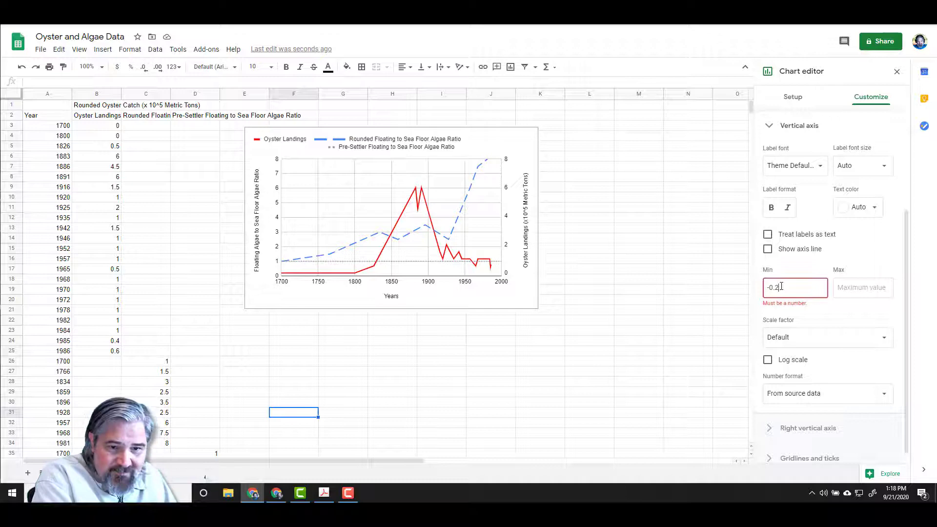
key("Tab")
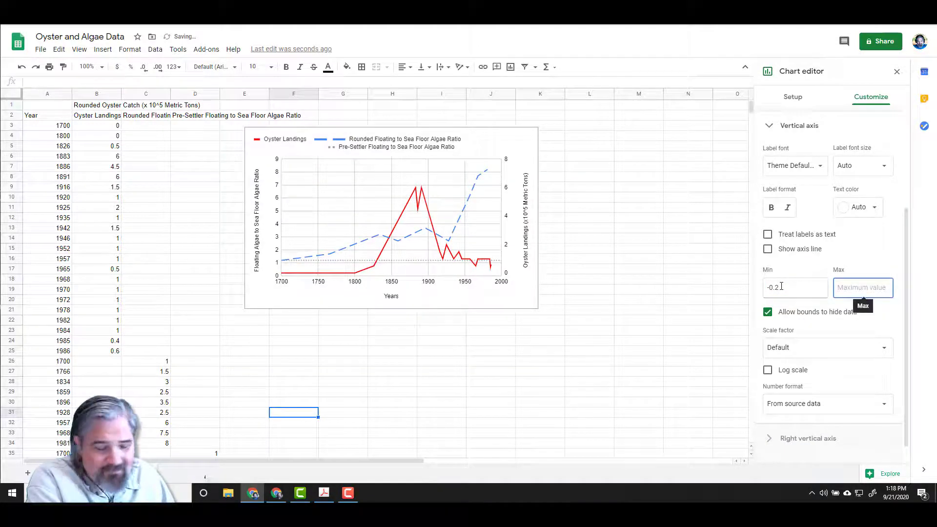
type("8")
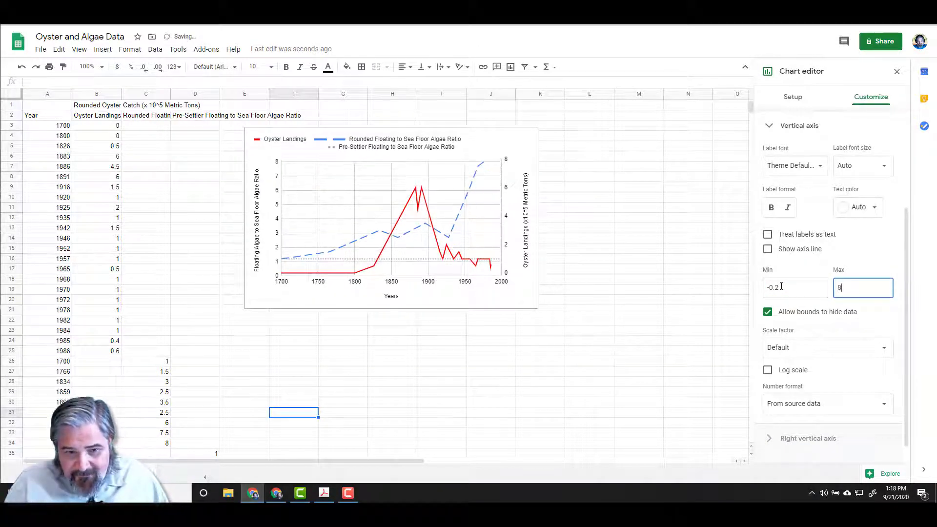
scroll(847, 349, "down", 1)
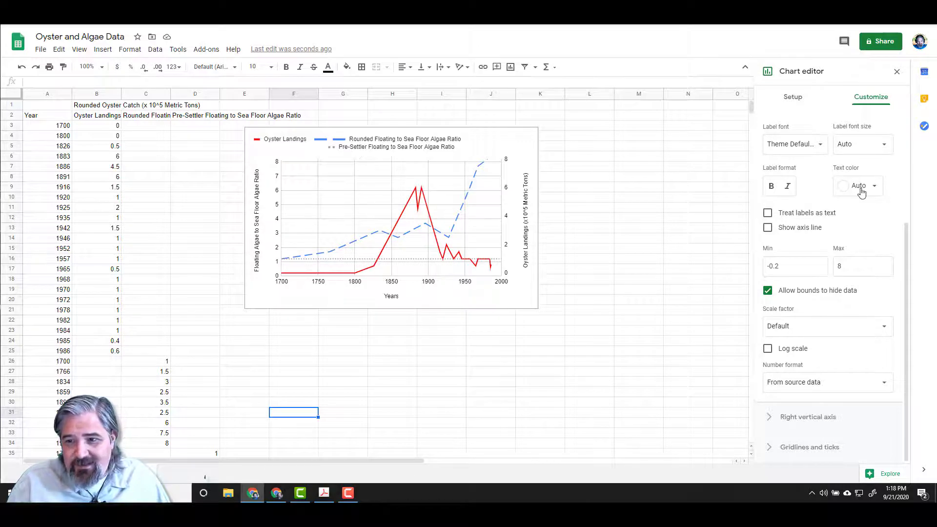
scroll(855, 194, "up", 4)
left_click(770, 273)
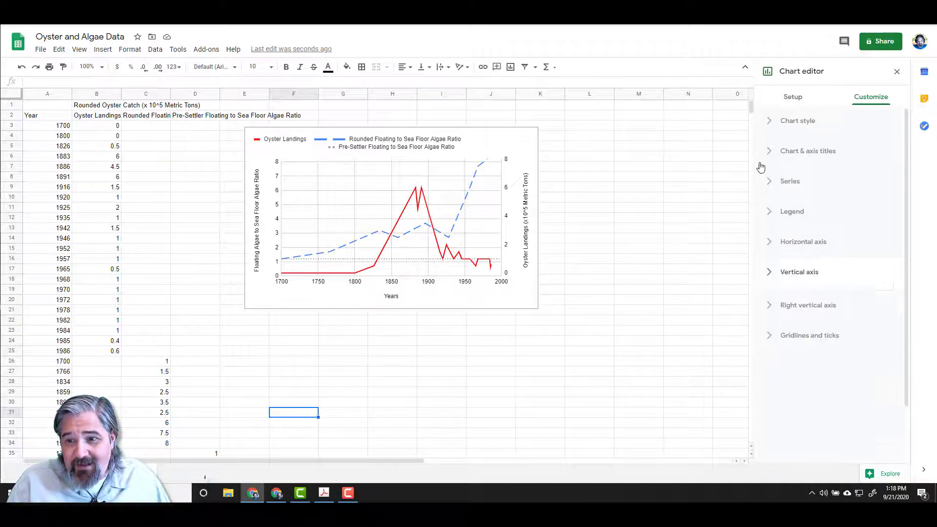
Enter the chart title 'Oyster Landings & Floating Algae/Sea Floor Algae Ratio in the Chesapeake'.
left_click(768, 156)
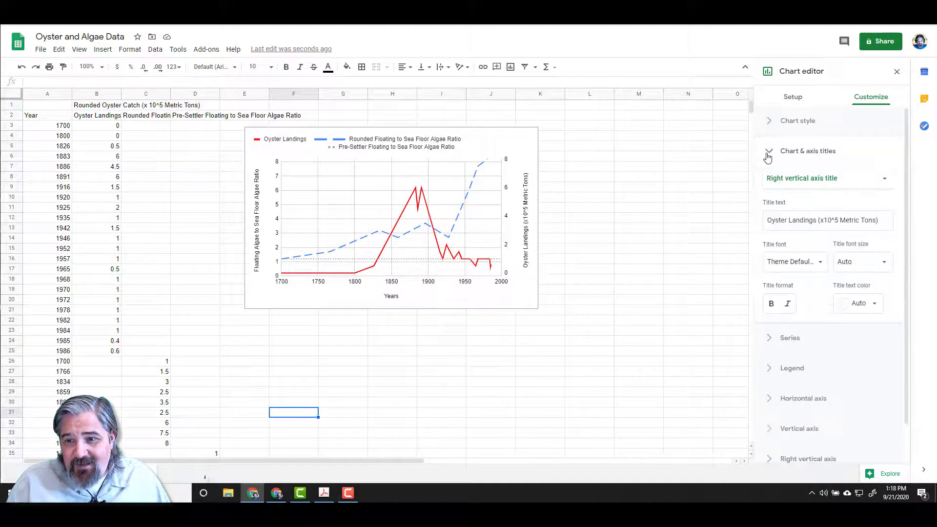
left_click(850, 190)
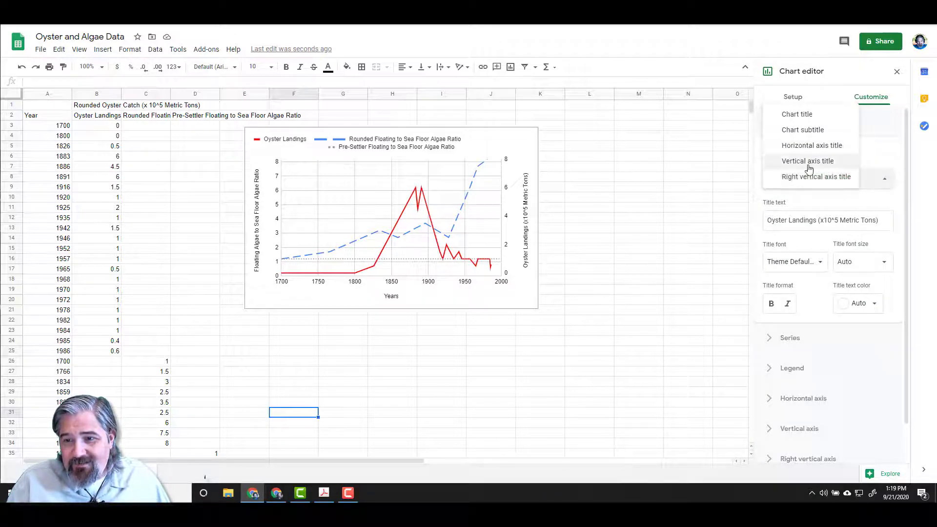
left_click(794, 115)
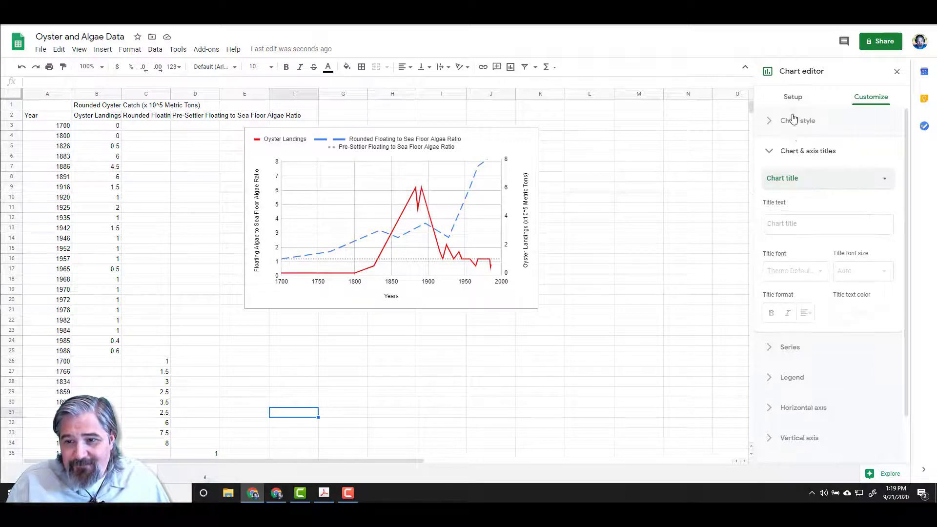
left_click(795, 225)
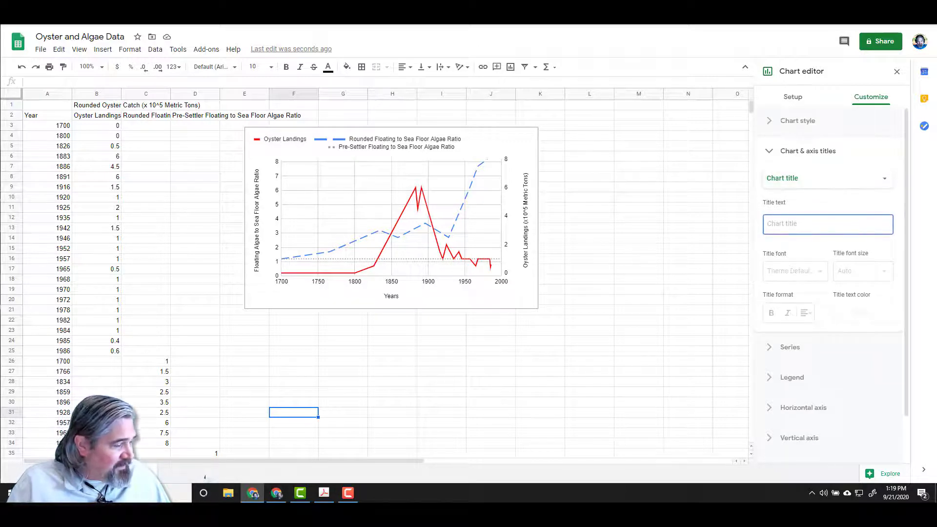
key("alt+Tab")
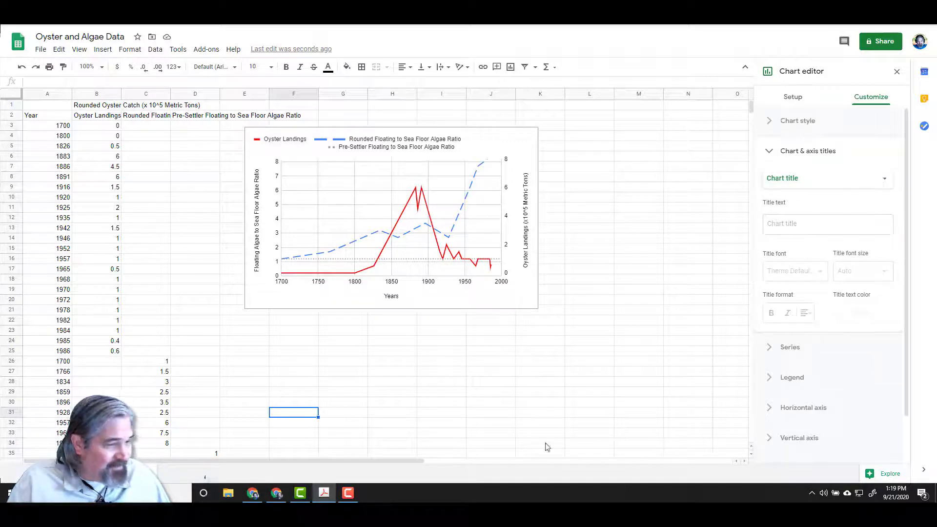
left_click(791, 224)
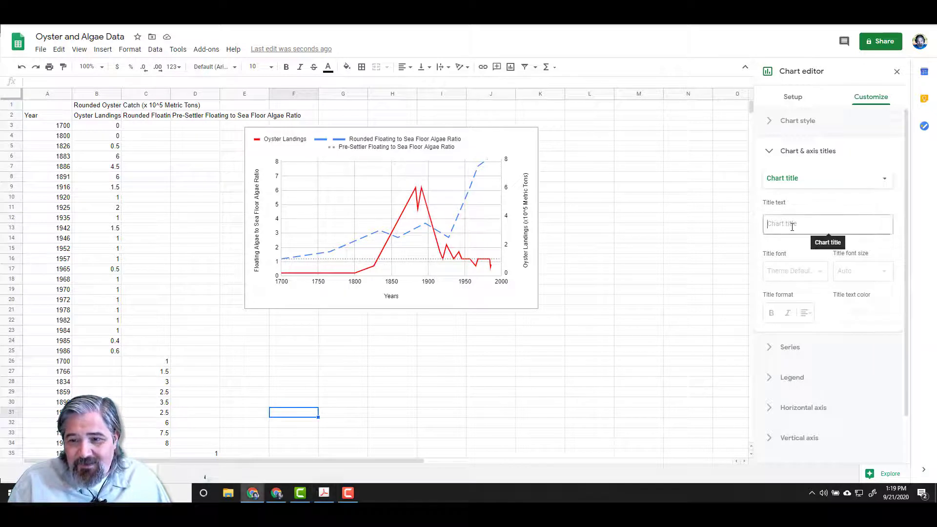
type("Oys")
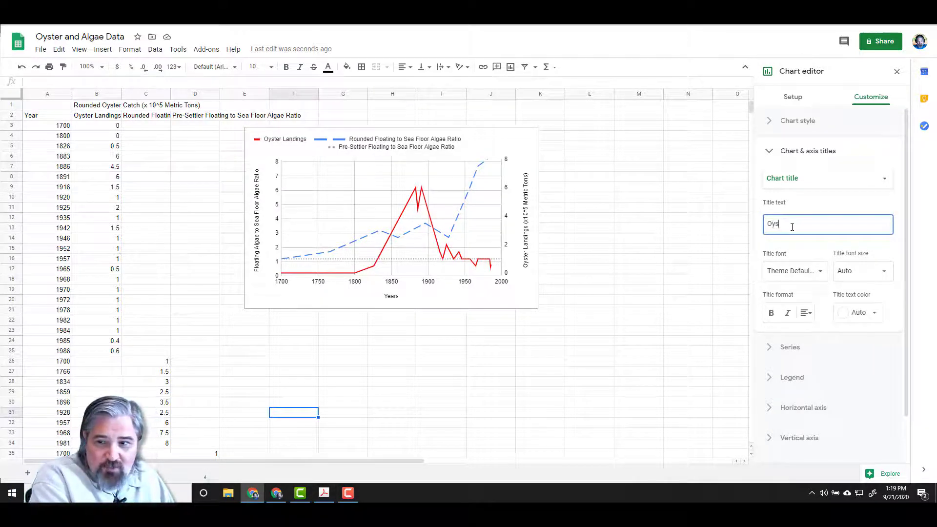
type("ter Landings & Floating Algae/Sea Fl")
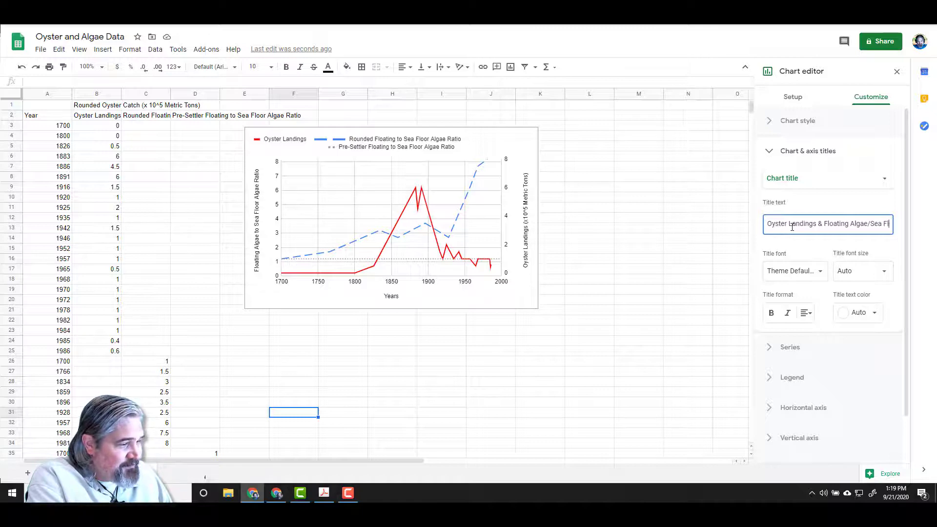
type("oor Alga")
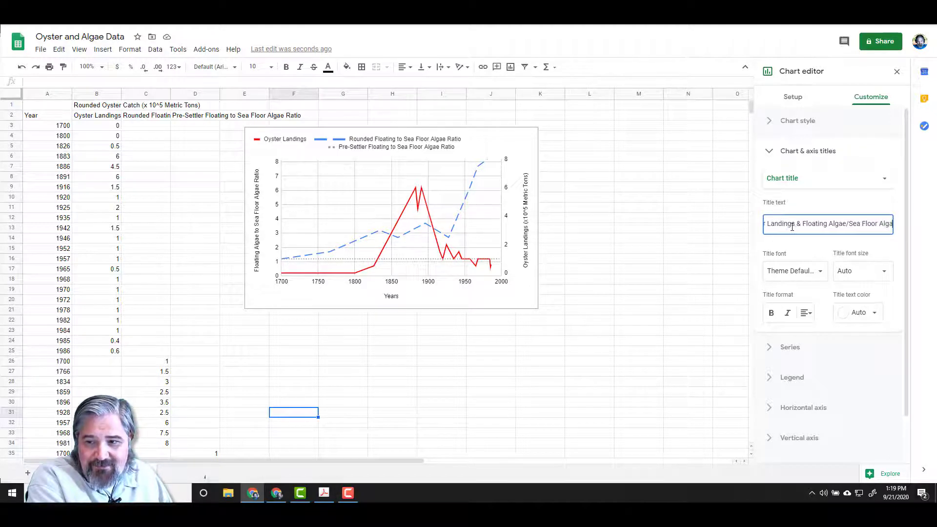
type("e Ratio")
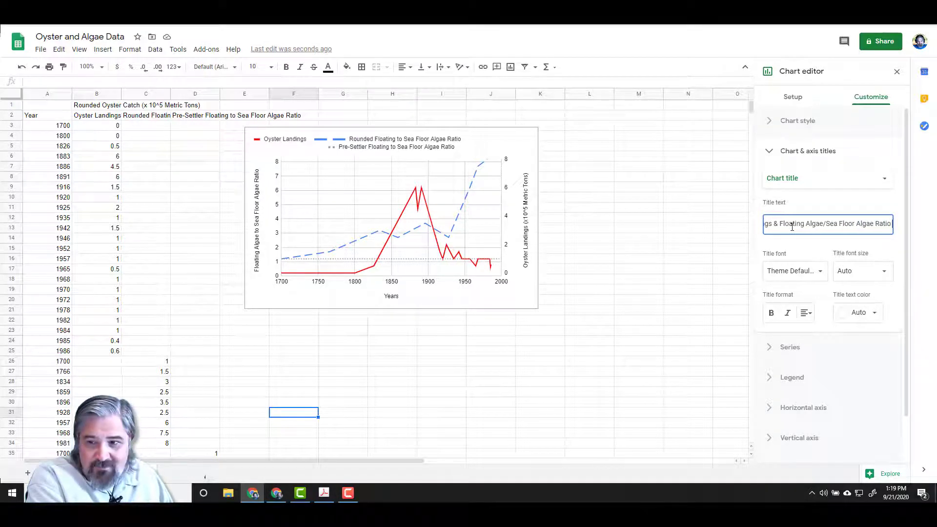
type(" in the Ches")
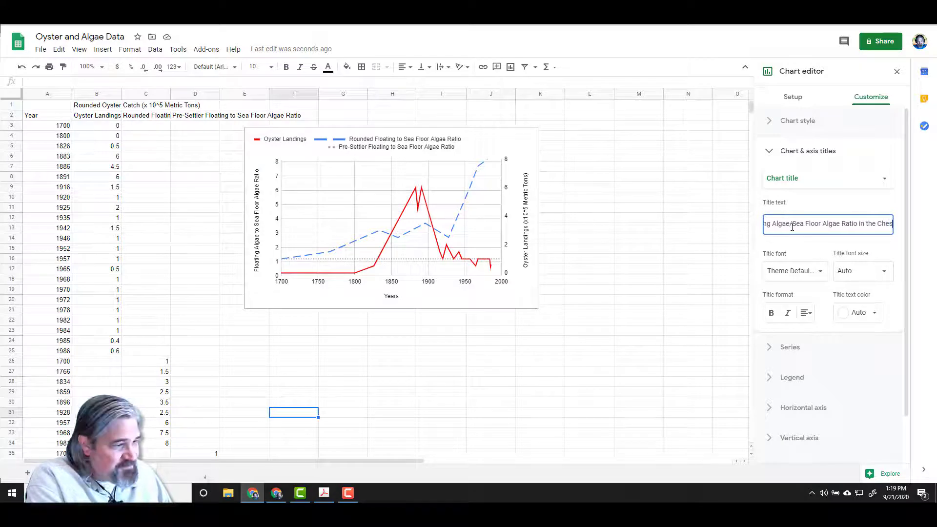
type("apeake")
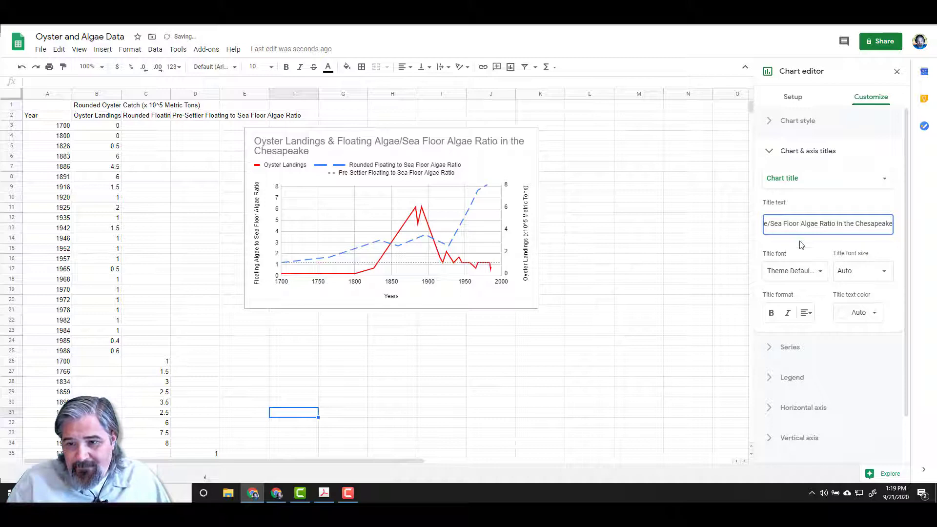
Center the chart title and enlarge the chart wider and taller so the title fits one line.
left_click(806, 313)
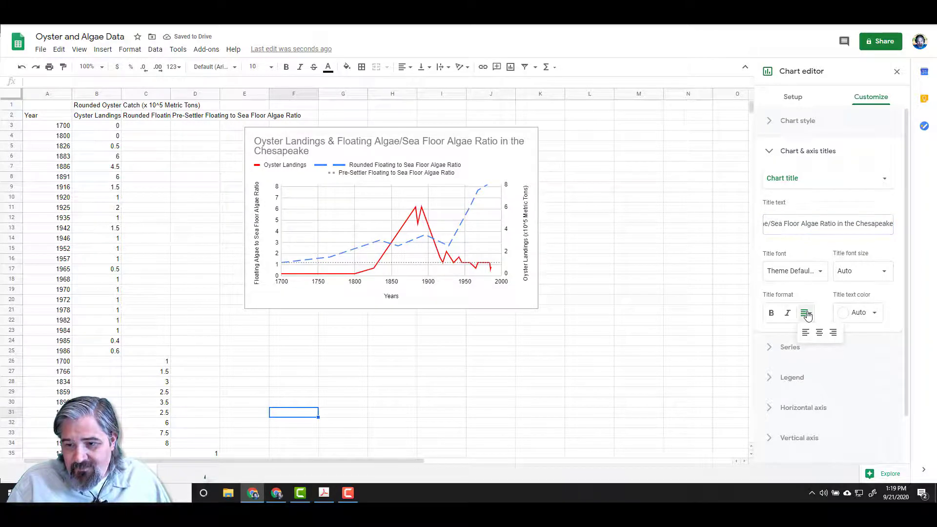
left_click(819, 334)
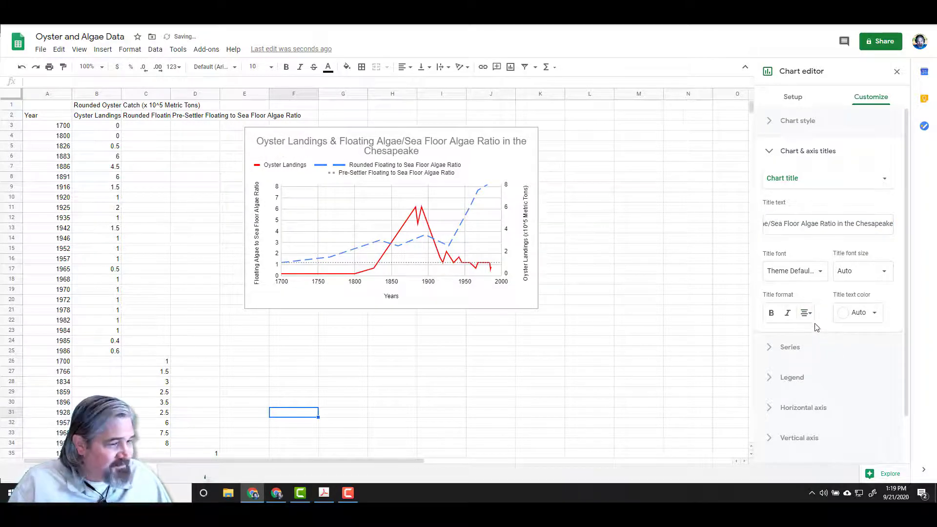
left_click(534, 306)
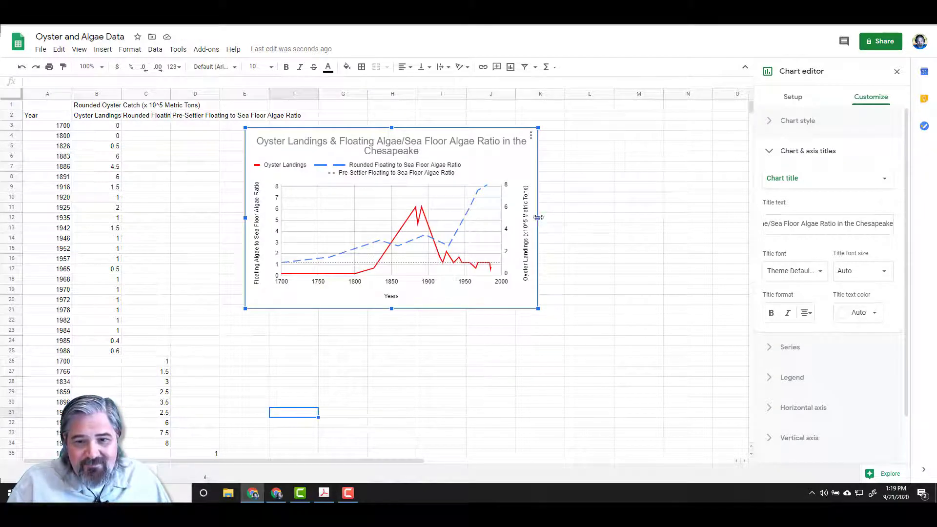
left_click_drag(537, 218, 705, 218)
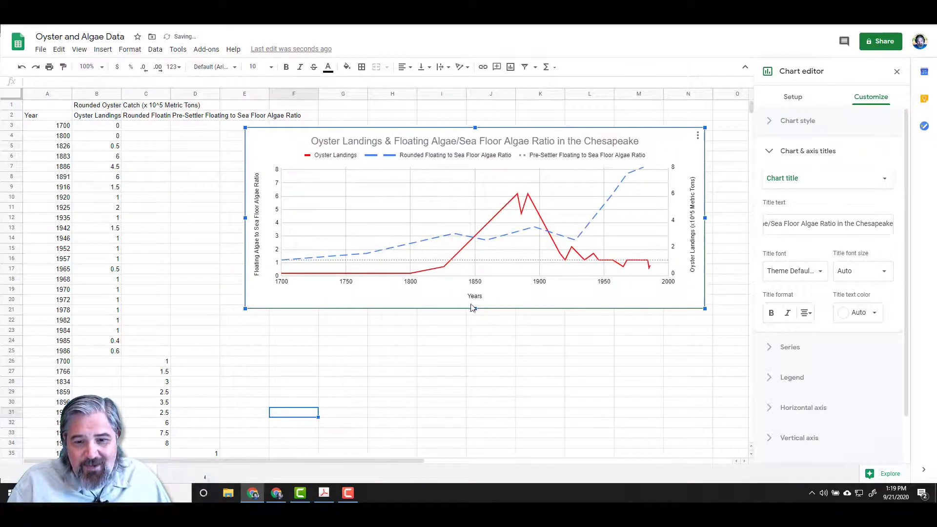
left_click_drag(476, 309, 439, 423)
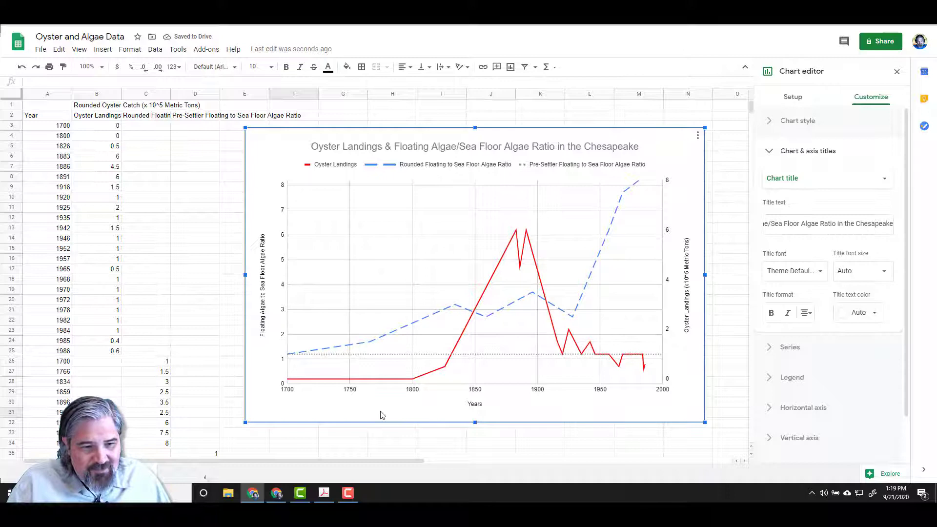
Change cells D35 through D38 from 1 to 0.8.
scroll(230, 393, "down", 3)
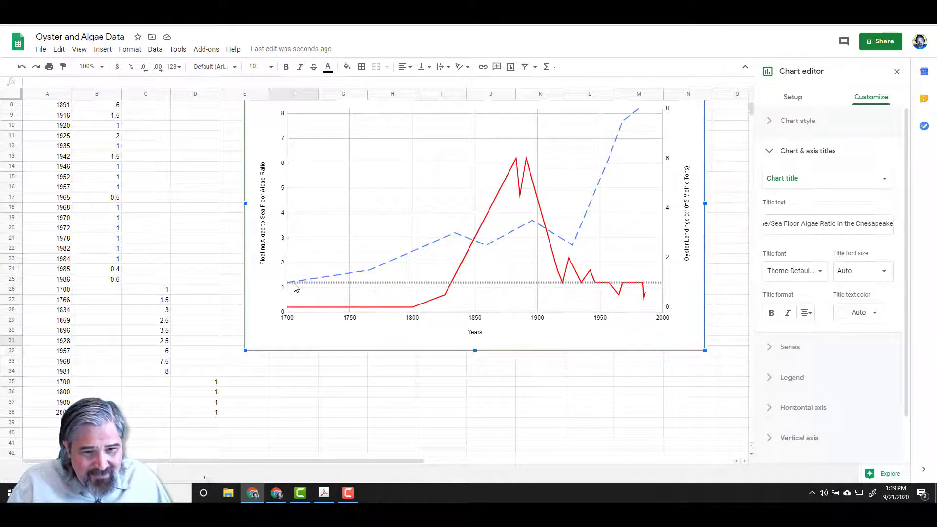
left_click(195, 384)
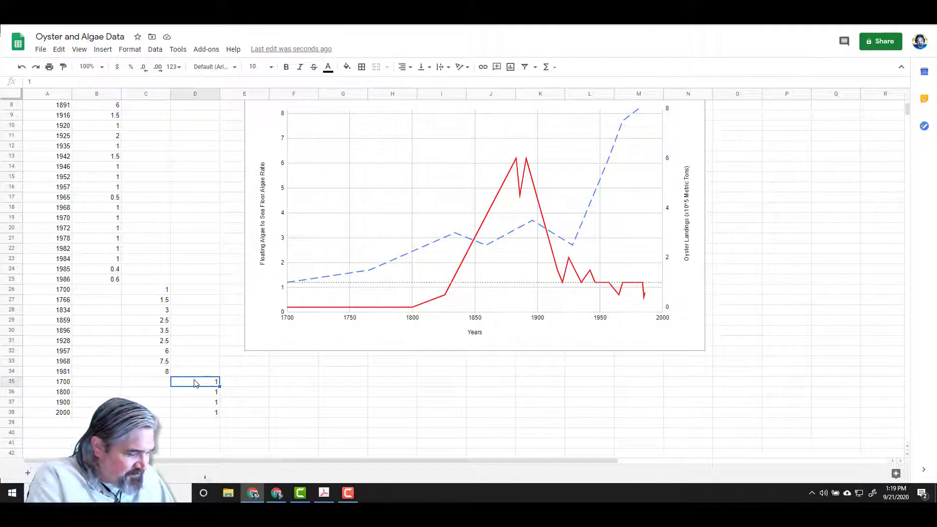
type("0.8")
key("Return")
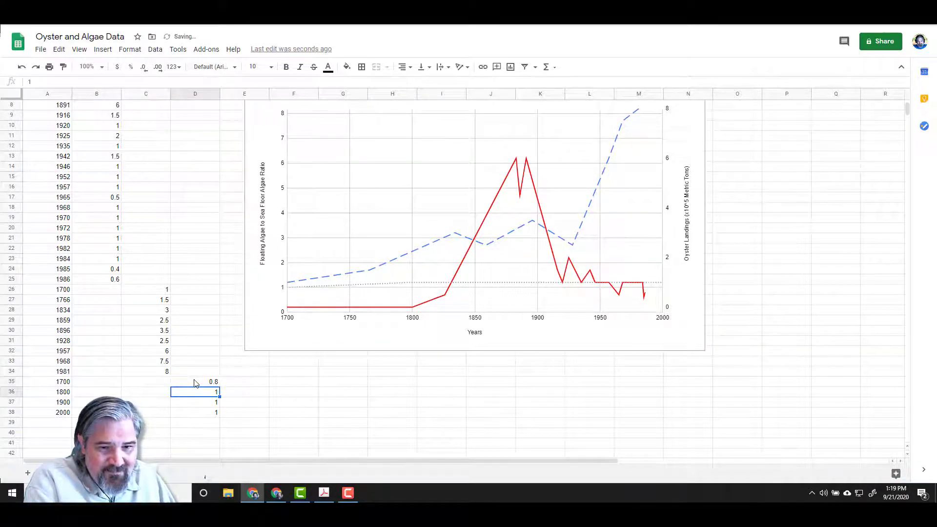
key("BackSpace")
type(".8")
key("Return")
type(".8")
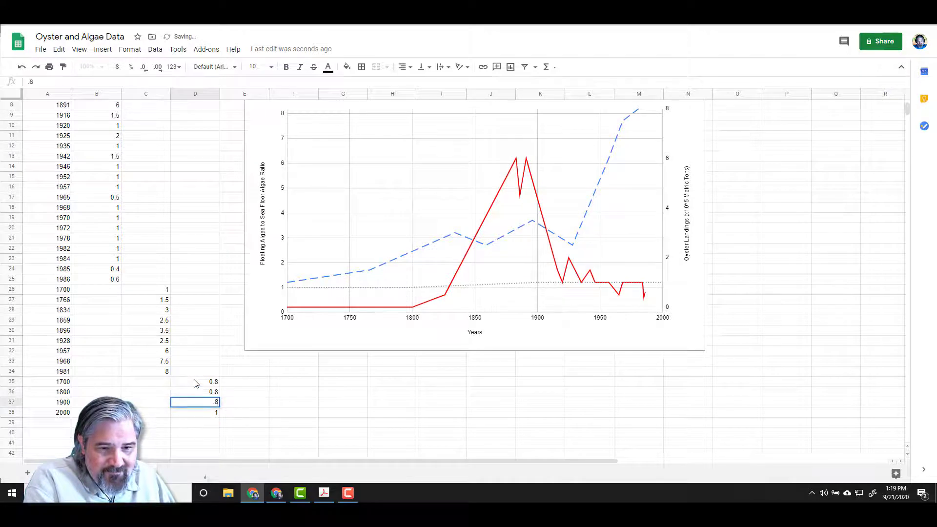
key("Return")
type(".8")
key("Return")
Change cell C26 to 0.8.
left_click(163, 291)
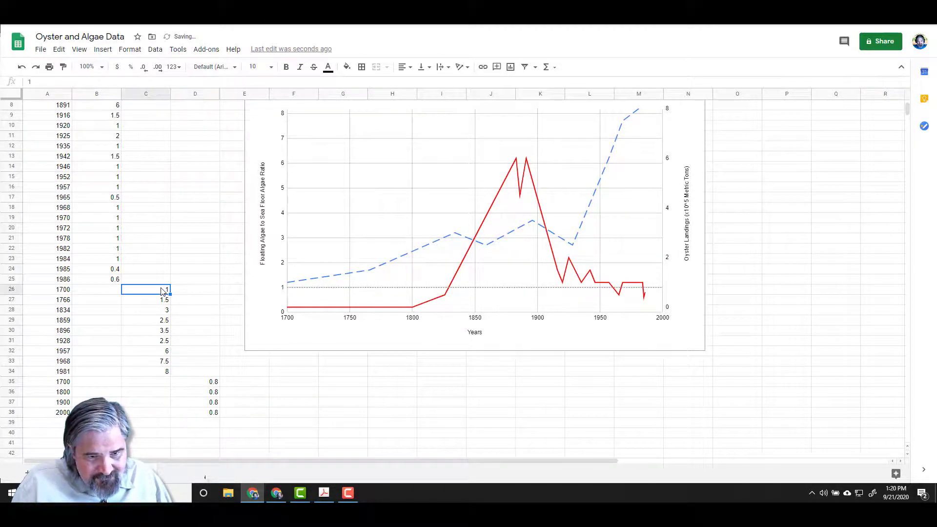
scroll(198, 325, "up", 1)
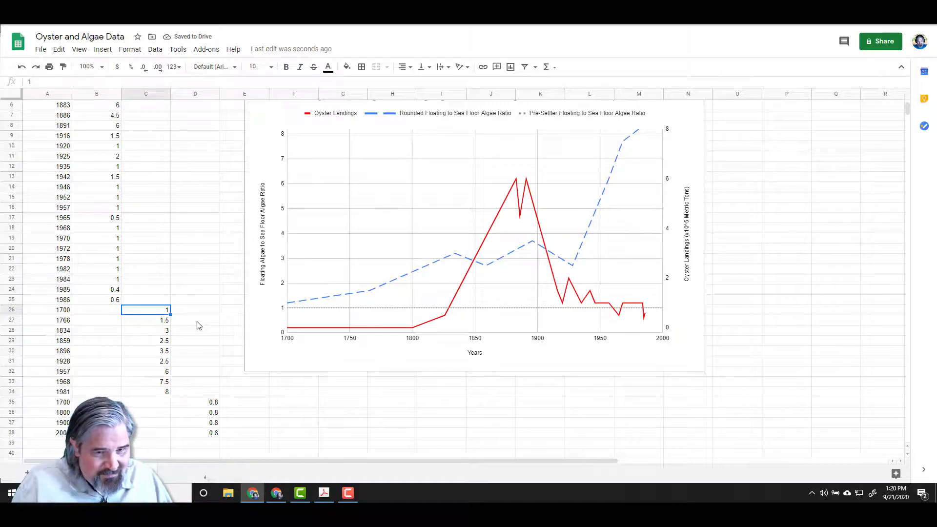
type(".")
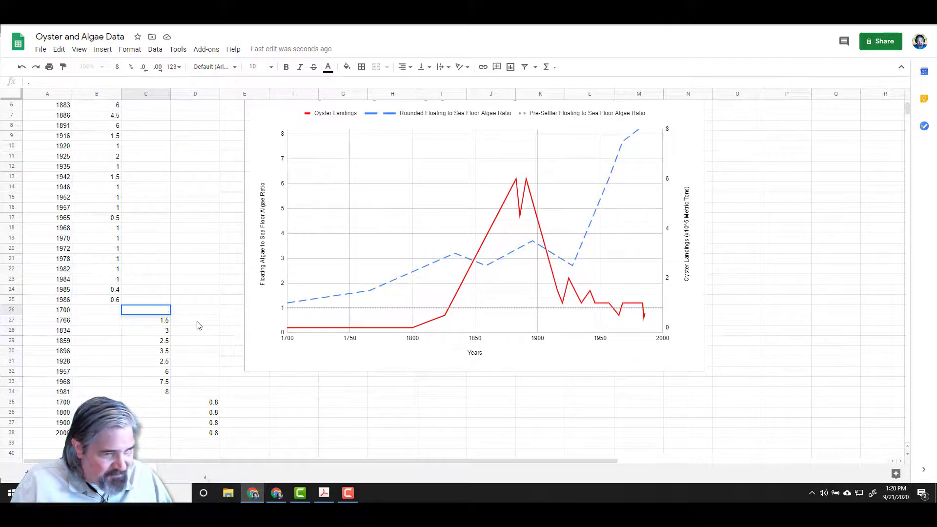
type("8")
key("Tab")
left_click(423, 426)
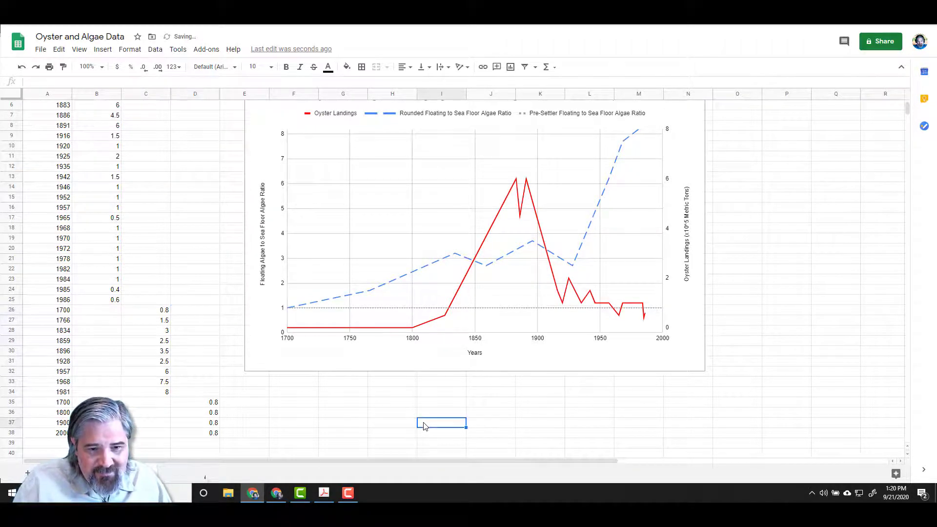
left_click(164, 312)
left_click(336, 442)
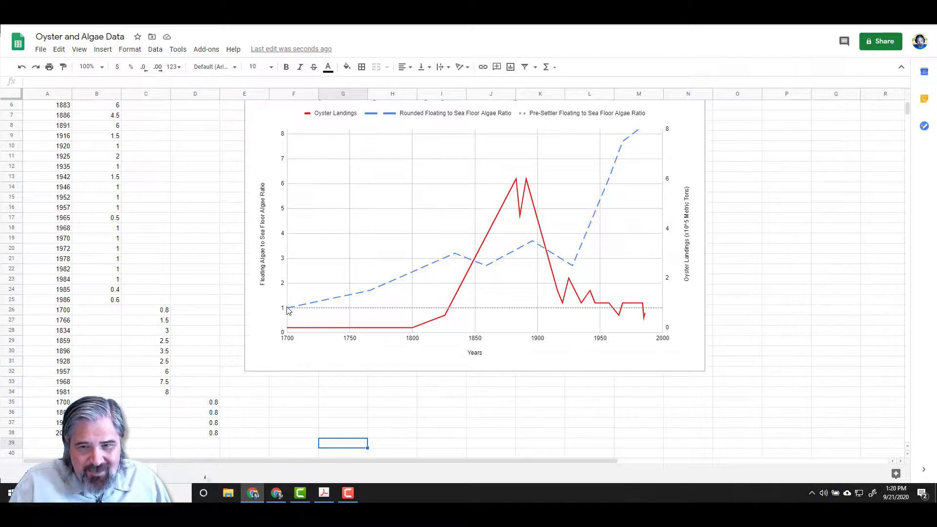
scroll(471, 243, "up", 2)
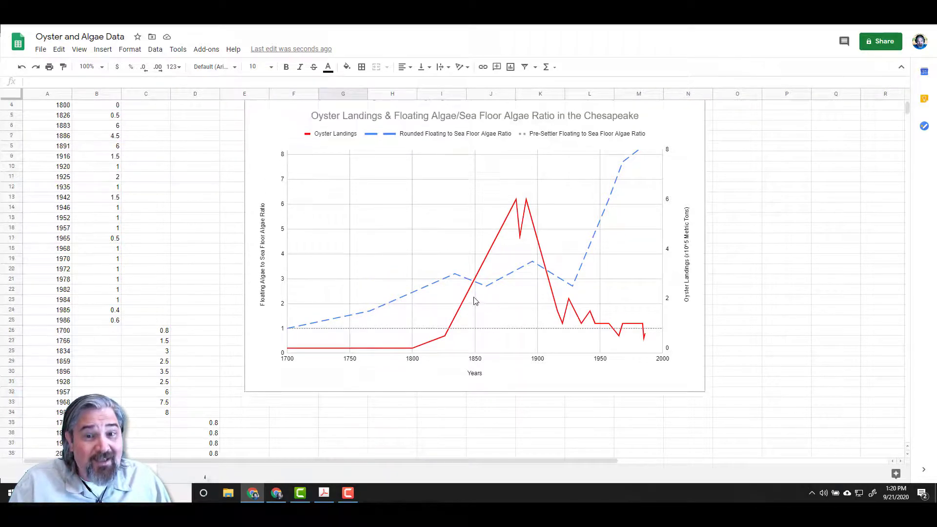